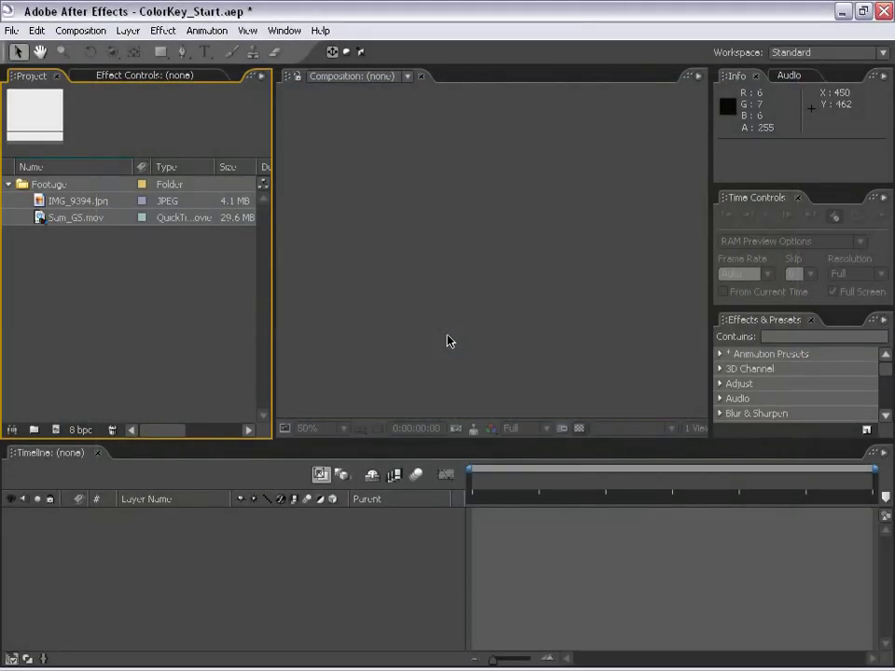
# Preview the Sam_GS.mov footage by scrubbing to the part where the actor appears, then close the preview
pyautogui.doubleClick(44, 219)
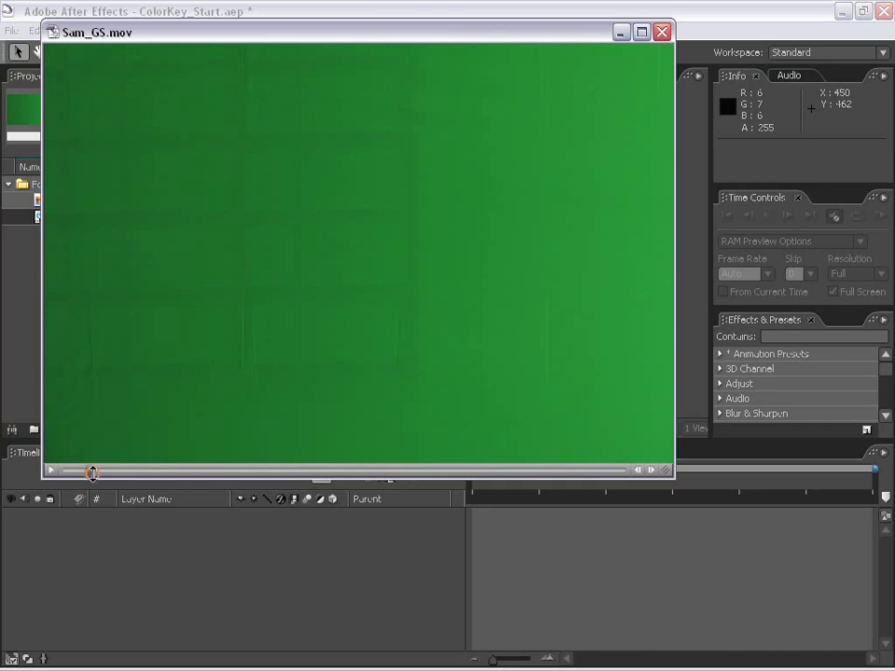
pyautogui.moveTo(90, 471); pyautogui.dragTo(245, 463)
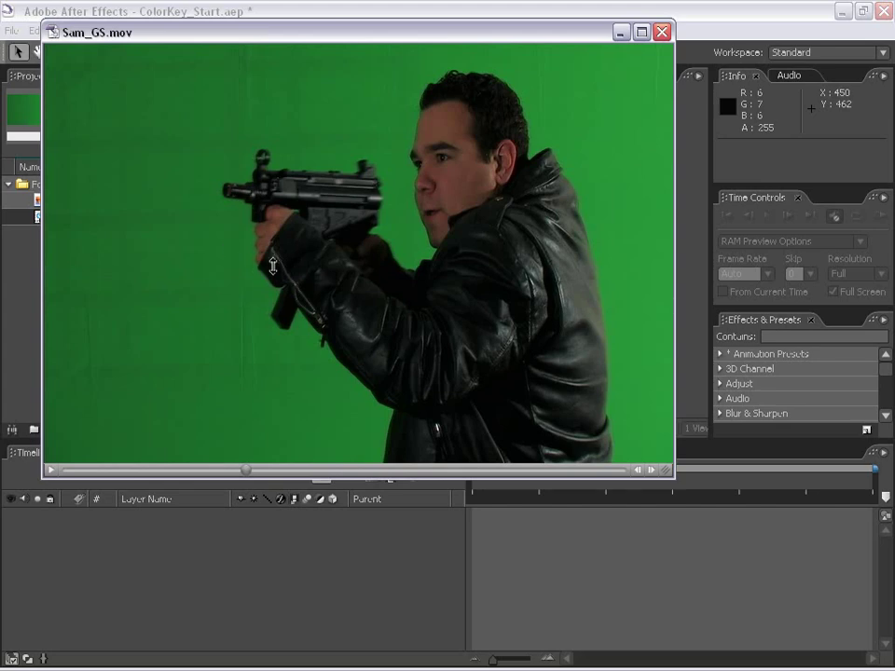
pyautogui.moveTo(589, 32); pyautogui.dragTo(585, 118)
pyautogui.click(658, 95)
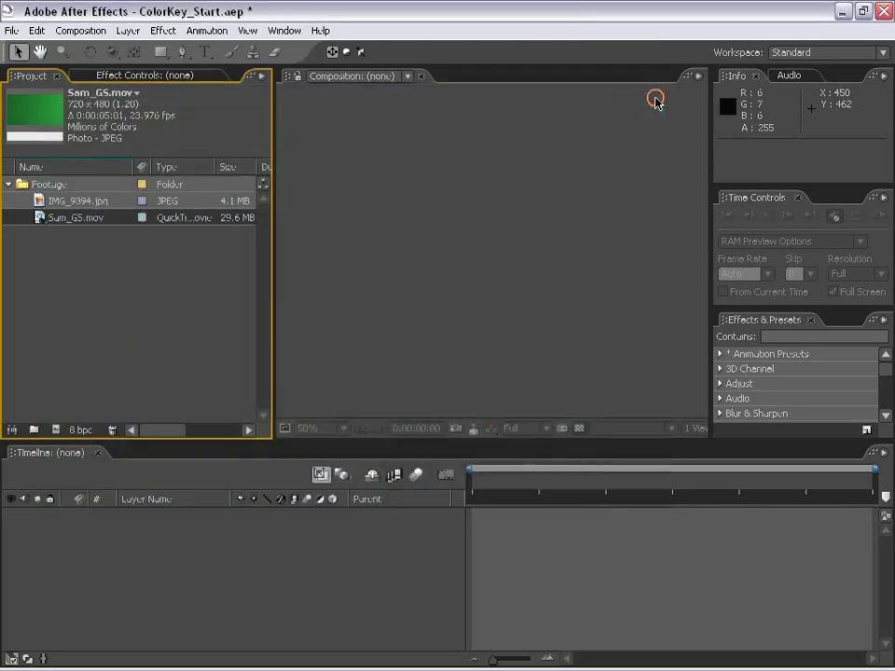
# Create a new composition from Sam_GS.mov and go to about 0:00:02:02 in its timeline
pyautogui.click(213, 307)
pyautogui.click(39, 294)
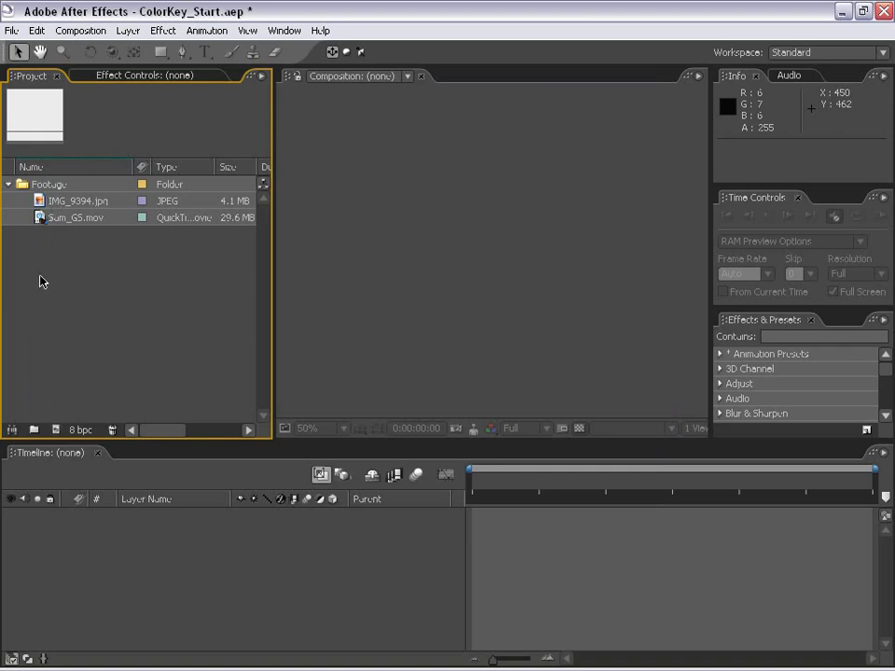
pyautogui.moveTo(38, 217); pyautogui.dragTo(454, 262)
pyautogui.moveTo(473, 480); pyautogui.dragTo(640, 515)
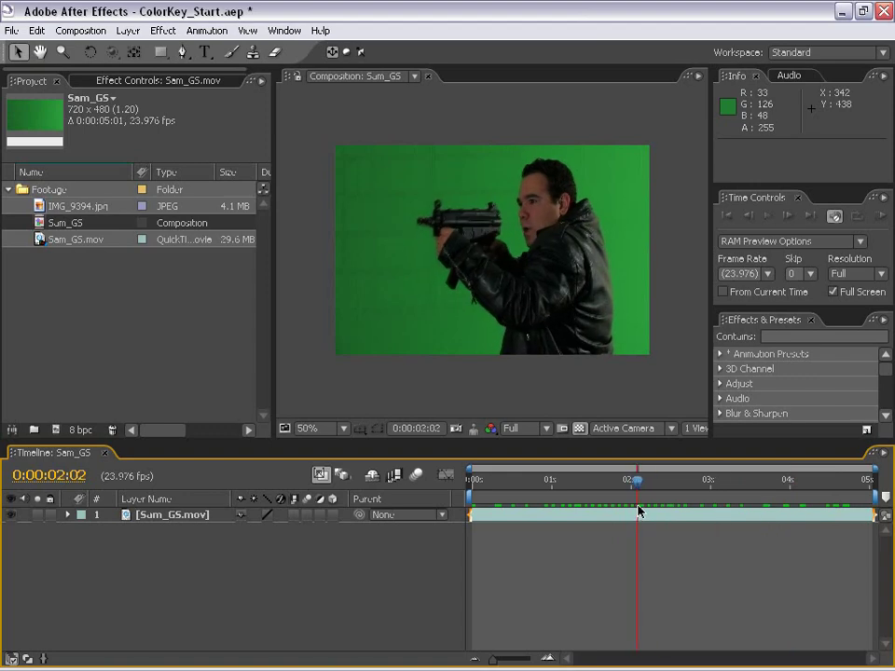
# Inspect the actor against the green screen up close, and check the frame at 0:00:03:19
pyautogui.scroll(1, 582, 387)
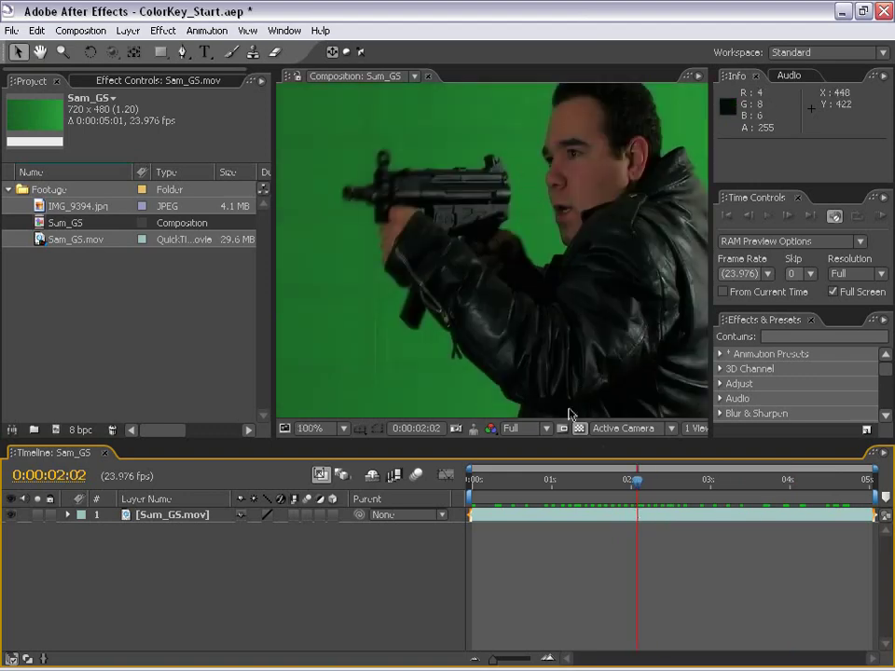
pyautogui.press('space')
pyautogui.moveTo(591, 279); pyautogui.dragTo(528, 311)
pyautogui.scroll(-2, 527, 317)
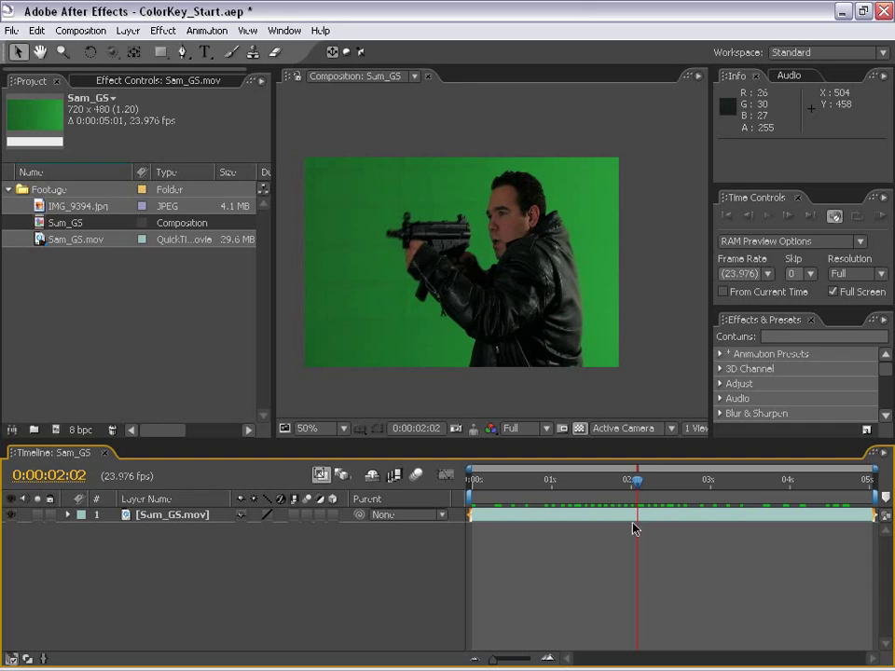
pyautogui.scroll(2, 495, 286)
pyautogui.scroll(-2, 496, 286)
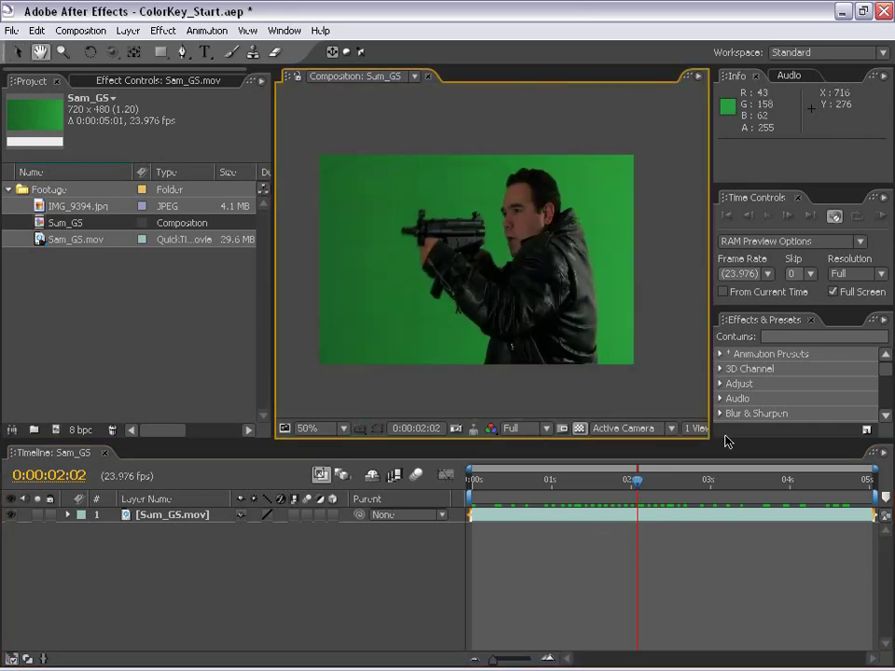
pyautogui.moveTo(634, 480); pyautogui.dragTo(772, 485)
# Apply the Keylight effect to the Sam_GS.mov layer and sample the green backdrop as its Screen Colour
pyautogui.click(666, 526)
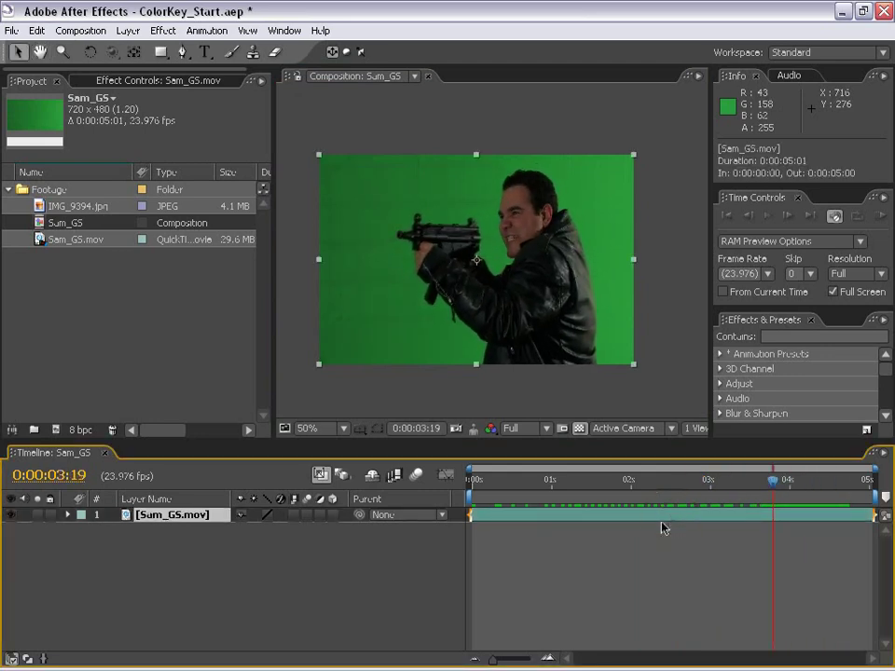
pyautogui.click(577, 577)
pyautogui.click(359, 220)
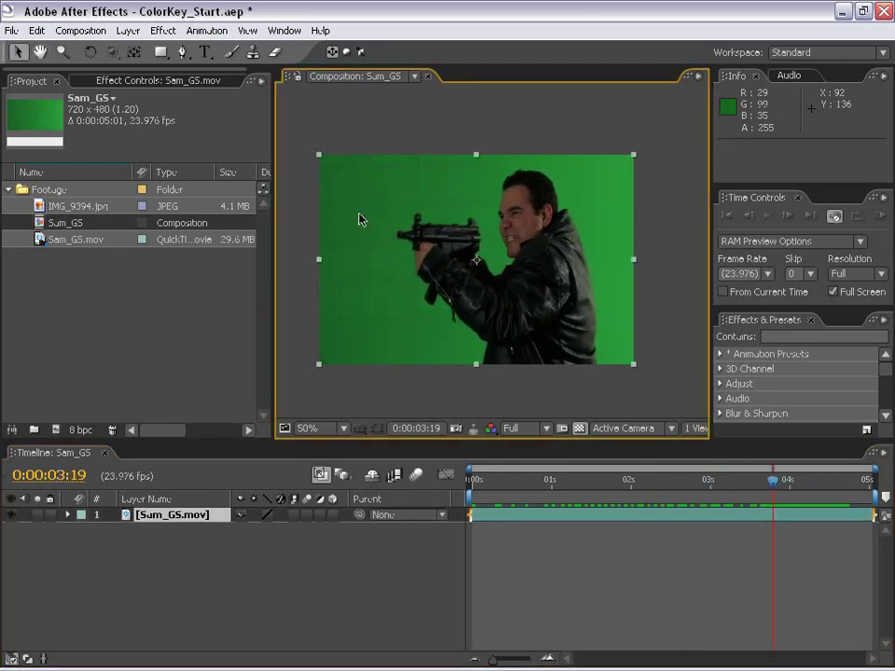
pyautogui.click(166, 31)
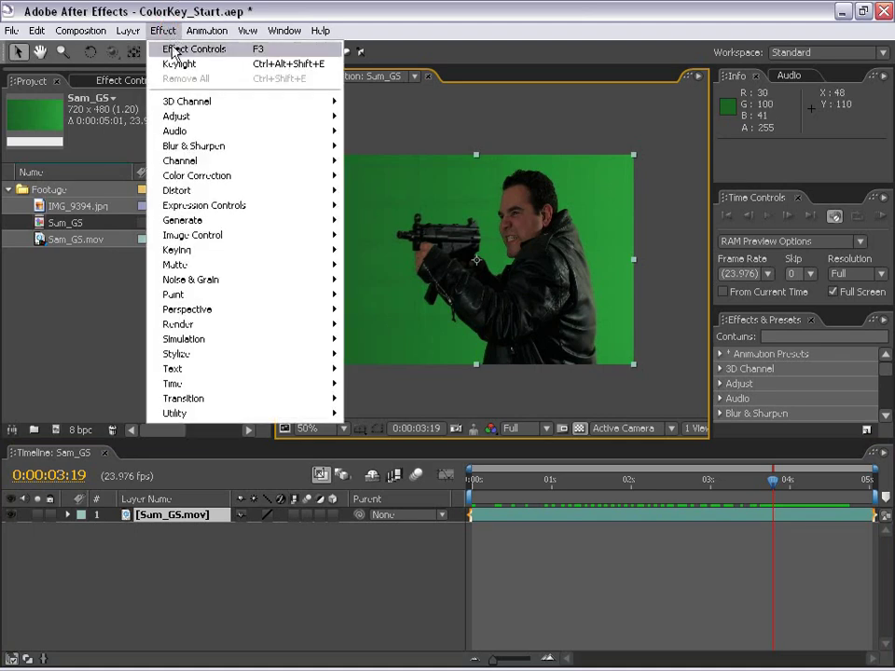
pyautogui.moveTo(236, 252)
pyautogui.click(378, 354)
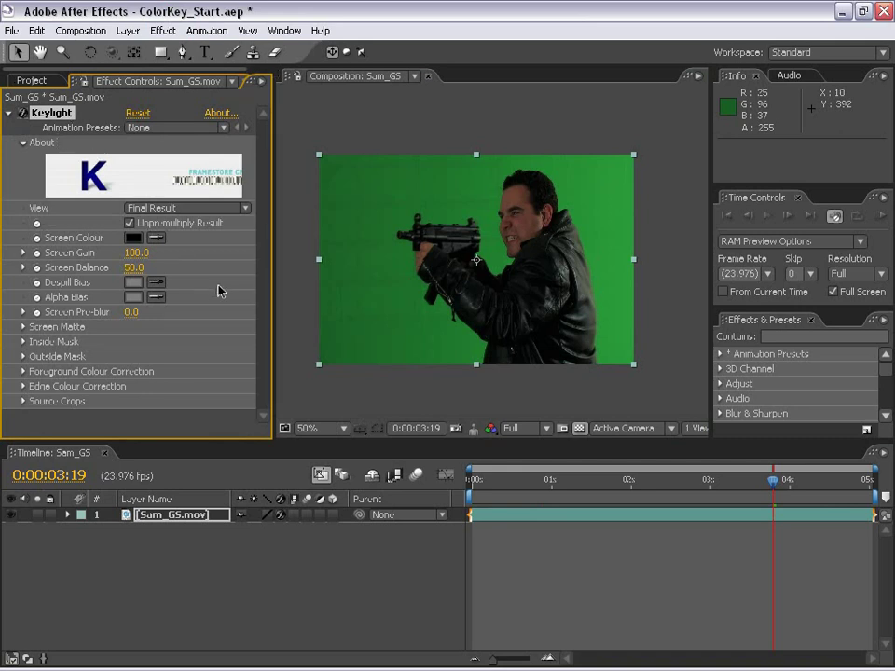
pyautogui.click(154, 238)
pyautogui.click(482, 204)
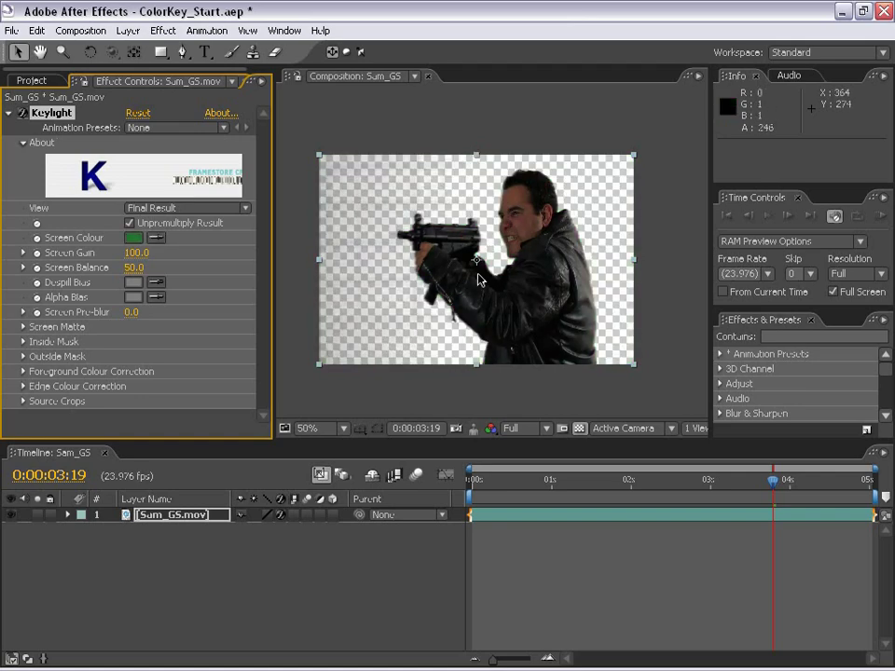
# Check the keyed actor up close, comparing the transparency grid with the plain black background
pyautogui.press('.')
pyautogui.click(580, 428)
pyautogui.click(580, 429)
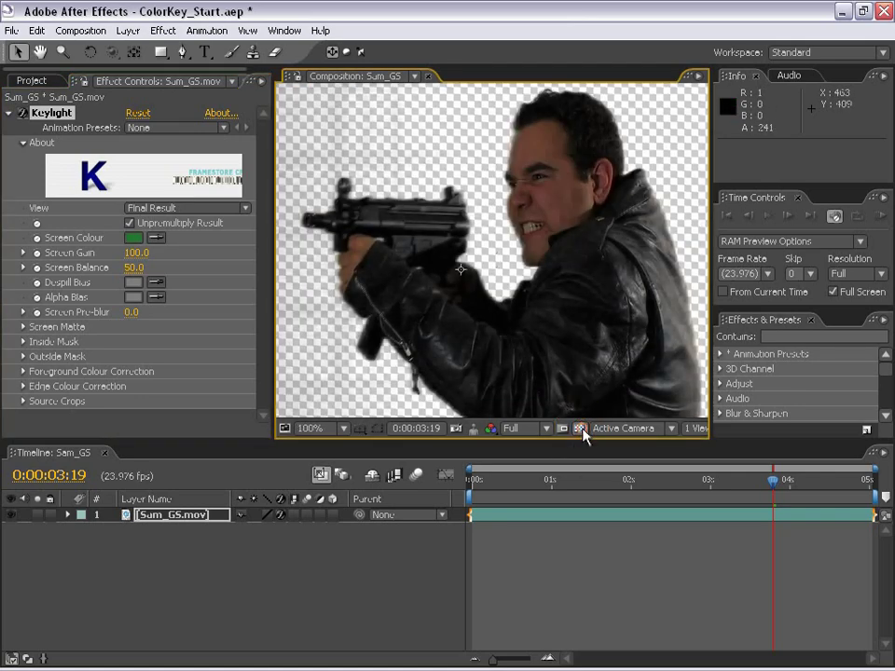
pyautogui.click(580, 428)
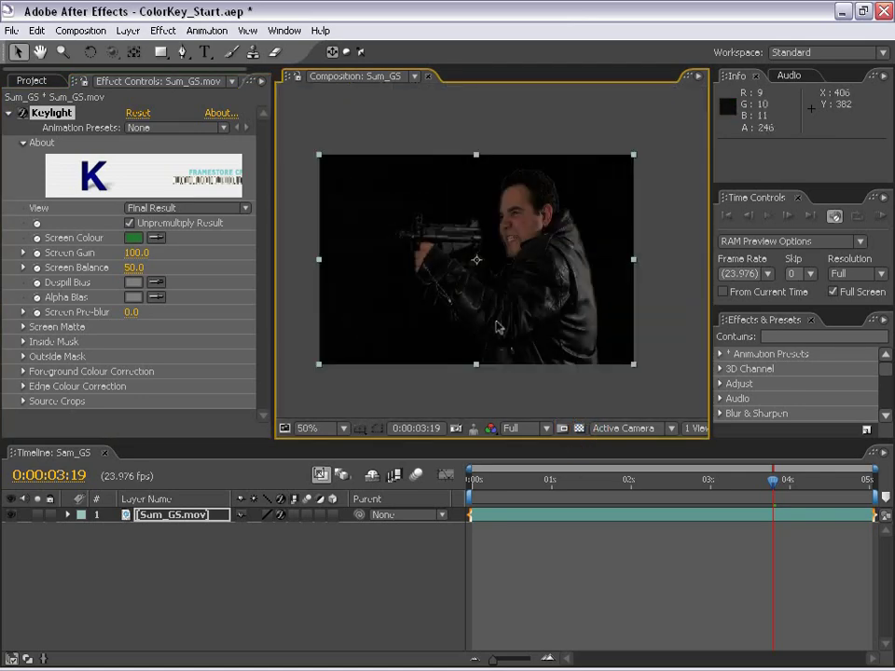
pyautogui.click(580, 429)
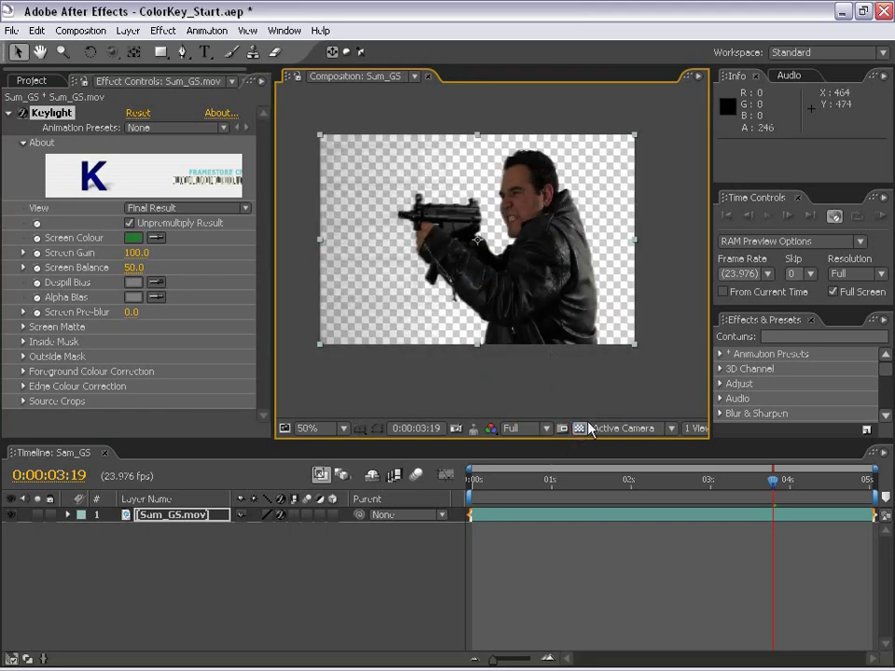
pyautogui.click(580, 429)
pyautogui.click(212, 343)
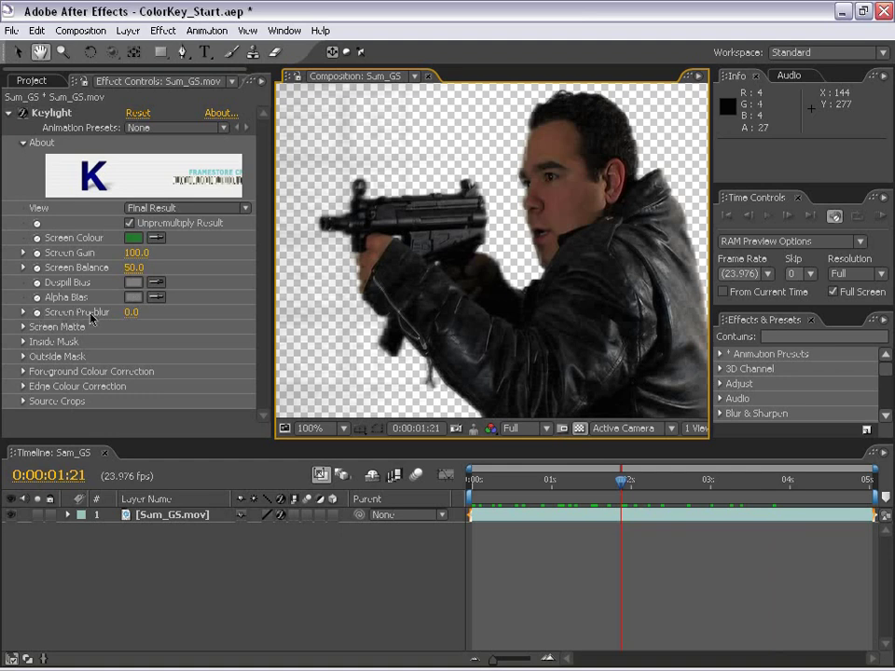
# Set Keylight's Screen Pre-blur to 3
pyautogui.click(129, 312)
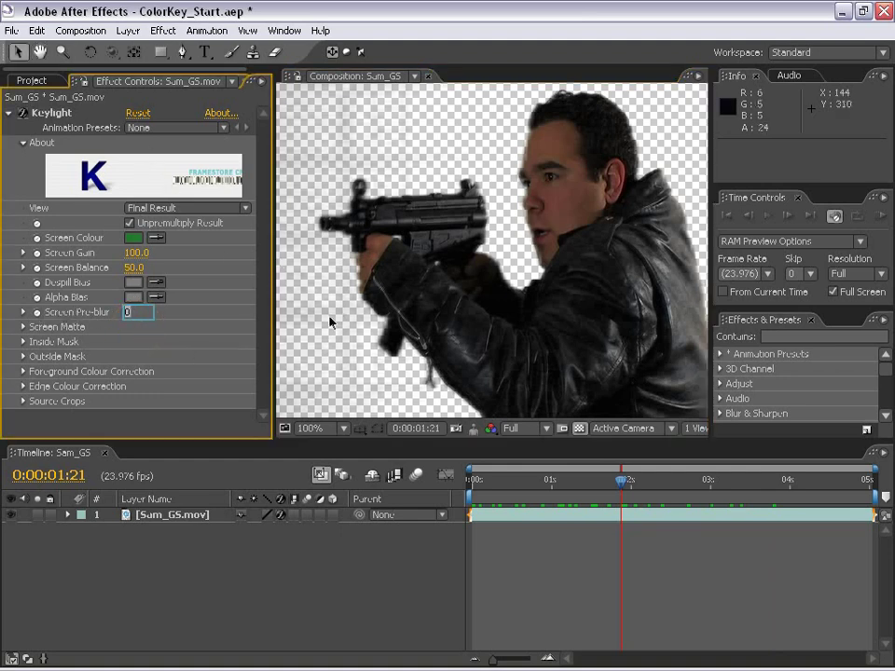
pyautogui.write('3')
pyautogui.press('Return')
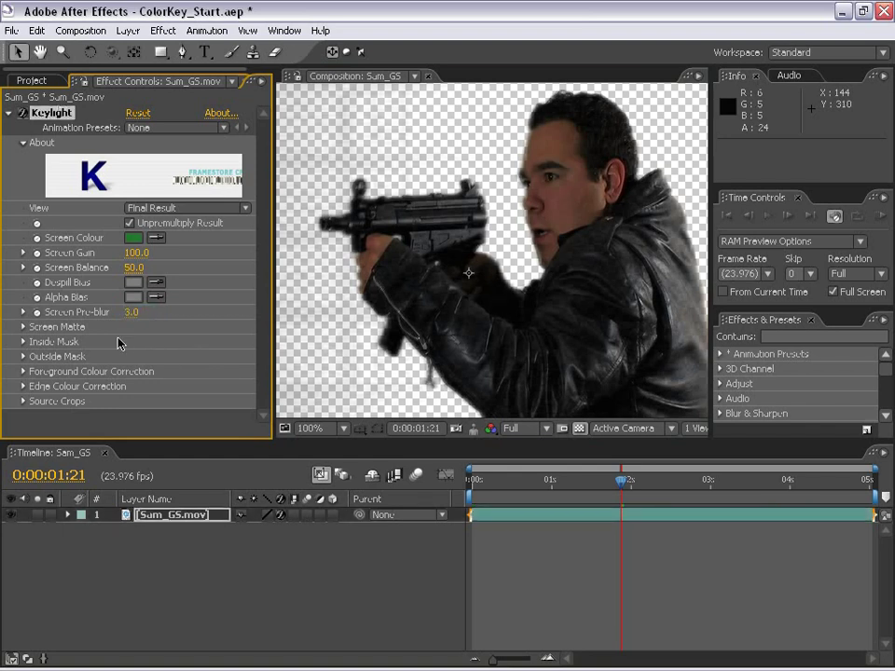
# Switch Keylight's view to Screen Matte and set Screen Pre-blur to 2.5
pyautogui.click(163, 208)
pyautogui.click(165, 119)
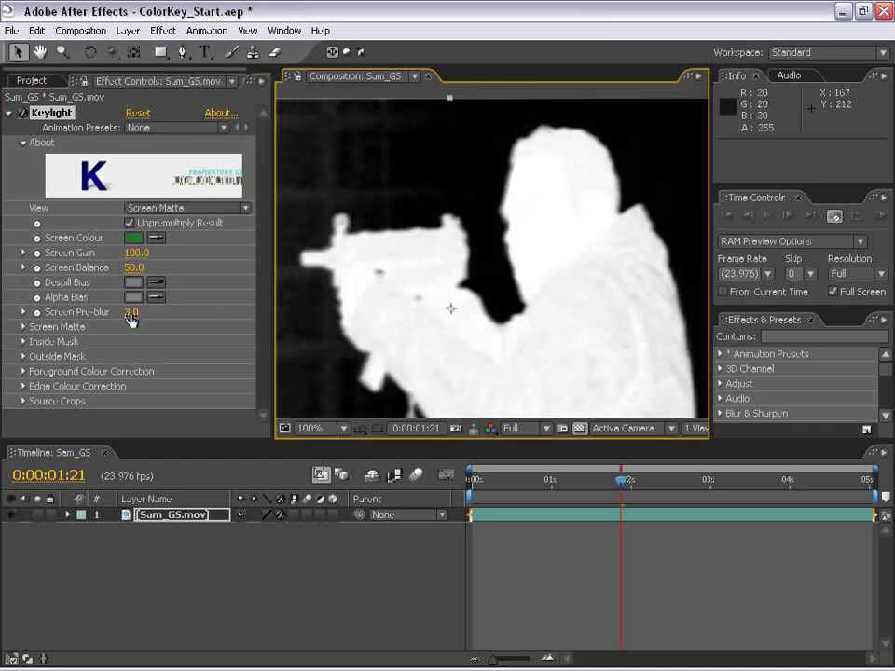
pyautogui.moveTo(131, 312)
pyautogui.mouseDown()
pyautogui.moveTo(159, 312)
pyautogui.moveTo(119, 306)
pyautogui.mouseUp()
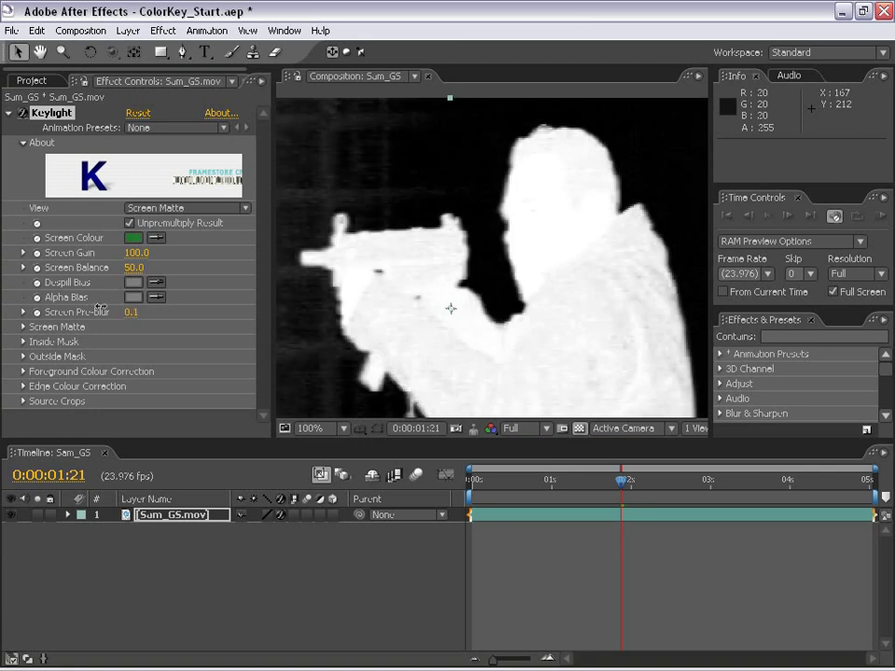
pyautogui.click(131, 313)
pyautogui.write('2.5')
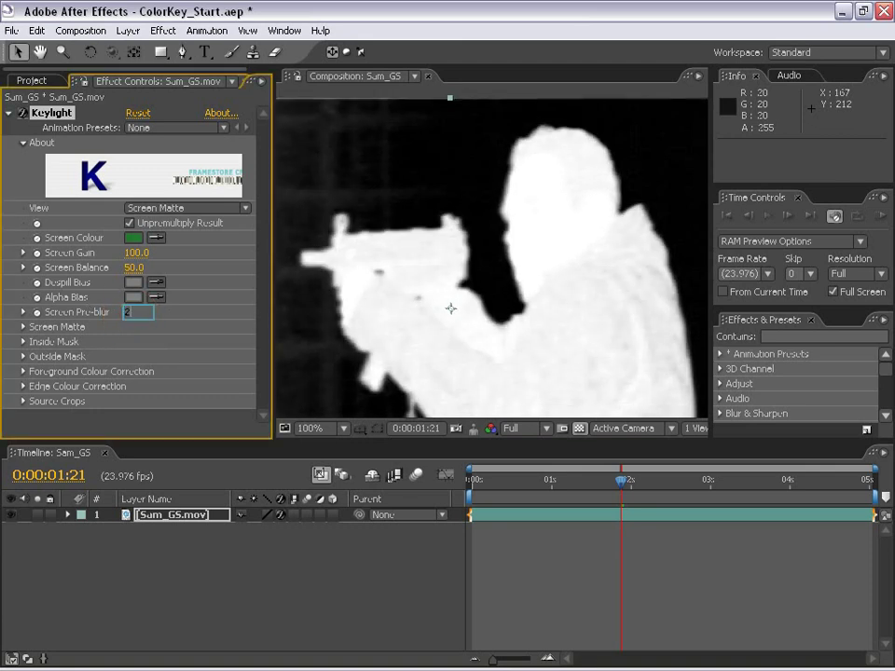
pyautogui.press('Return')
# Return Keylight's view to Final Result and inspect the edges around the gun and jacket
pyautogui.click(156, 208)
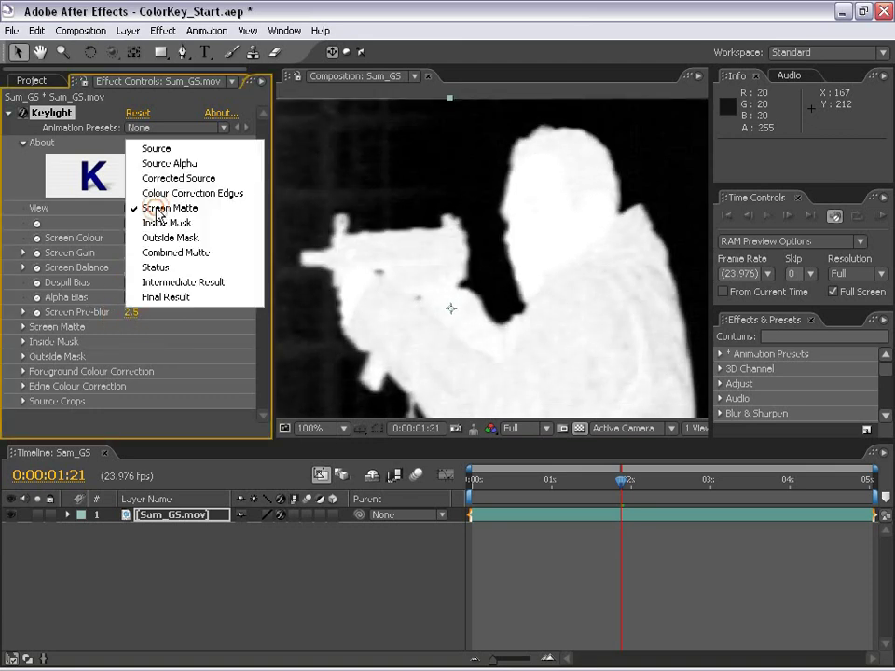
pyautogui.click(184, 298)
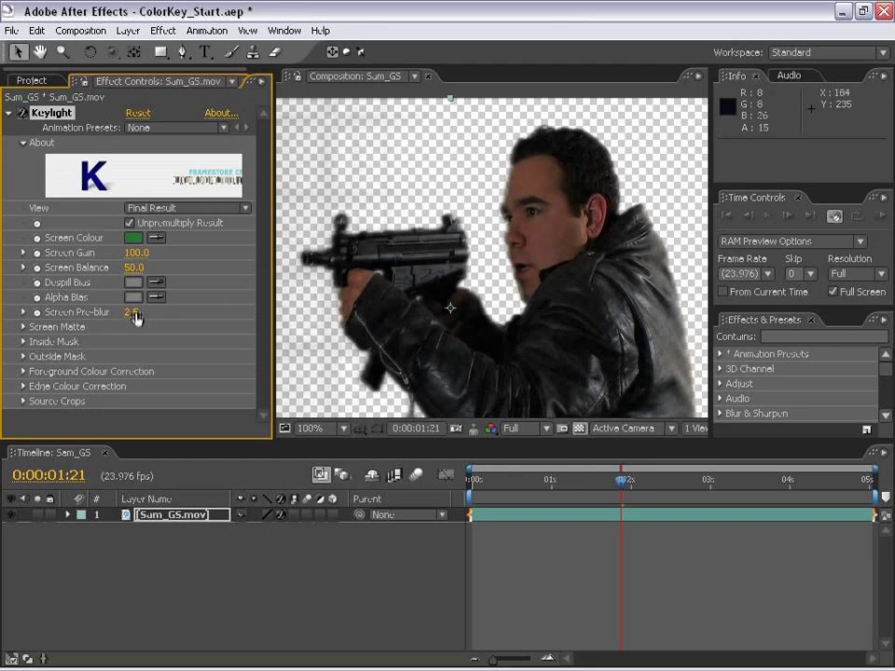
pyautogui.press('space')
pyautogui.moveTo(432, 339); pyautogui.dragTo(440, 244)
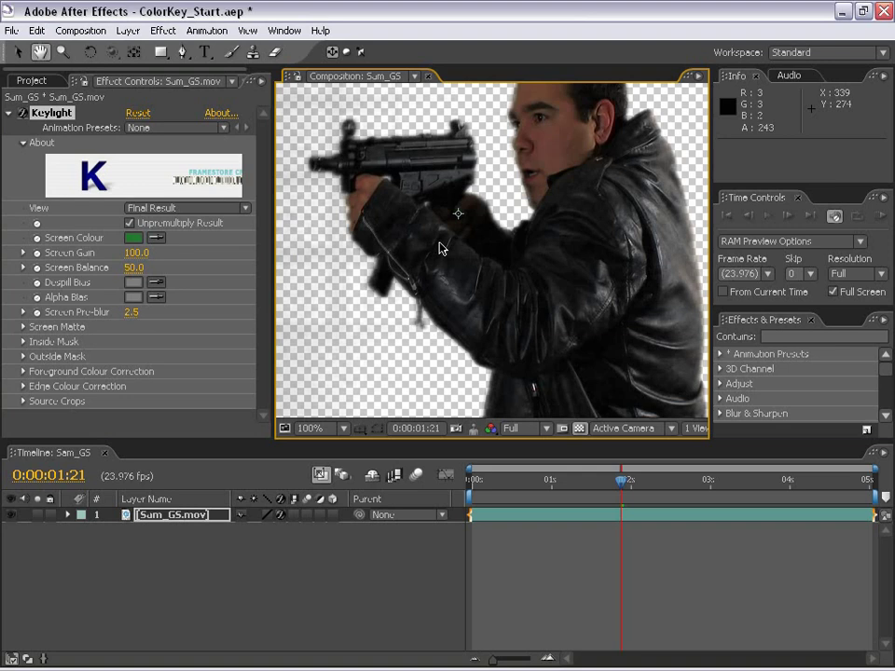
# Expand Keylight's Screen Matte settings and switch the effect's view to Screen Matte
pyautogui.click(20, 328)
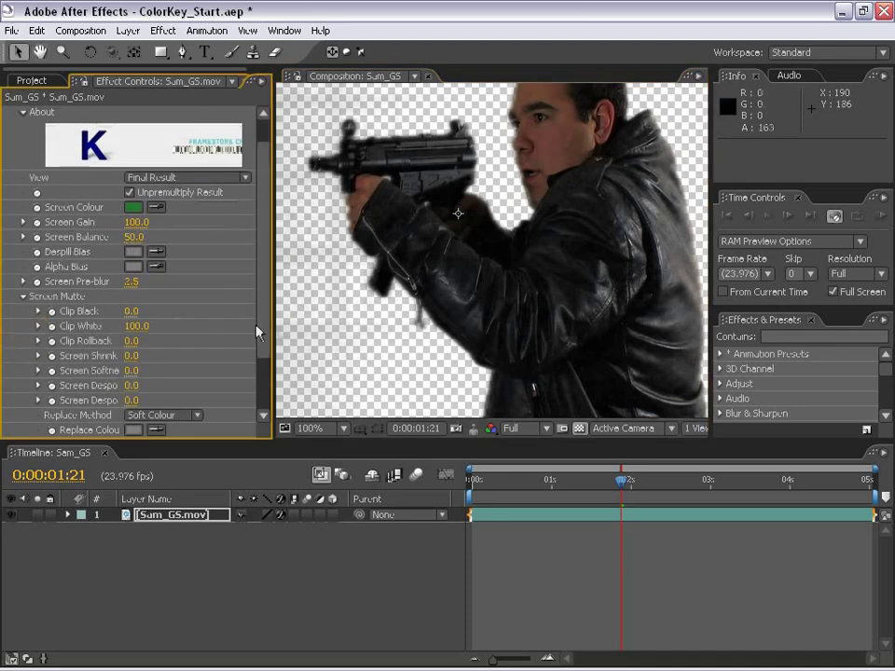
pyautogui.scroll(-3, 195, 228)
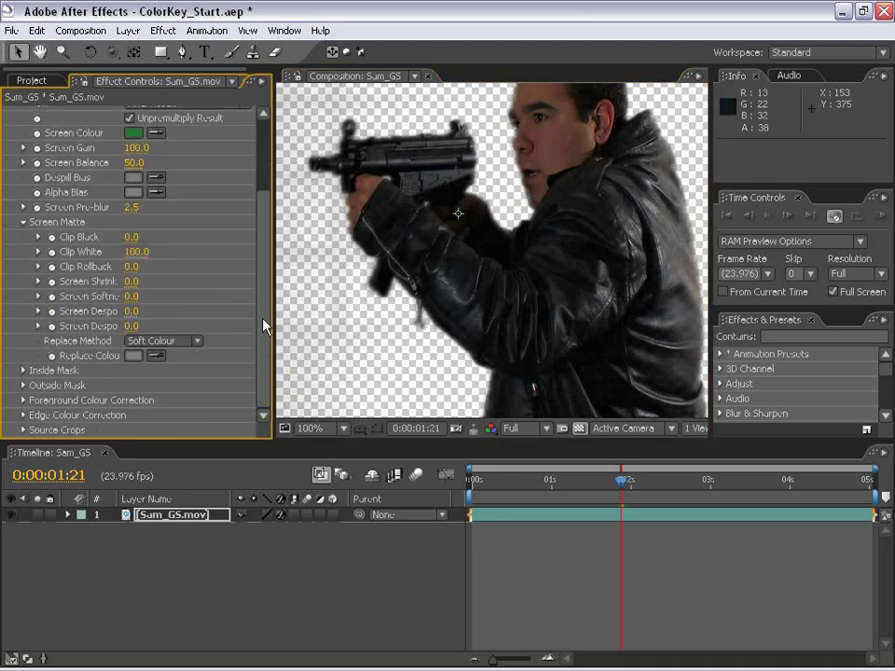
pyautogui.moveTo(265, 323); pyautogui.dragTo(260, 269)
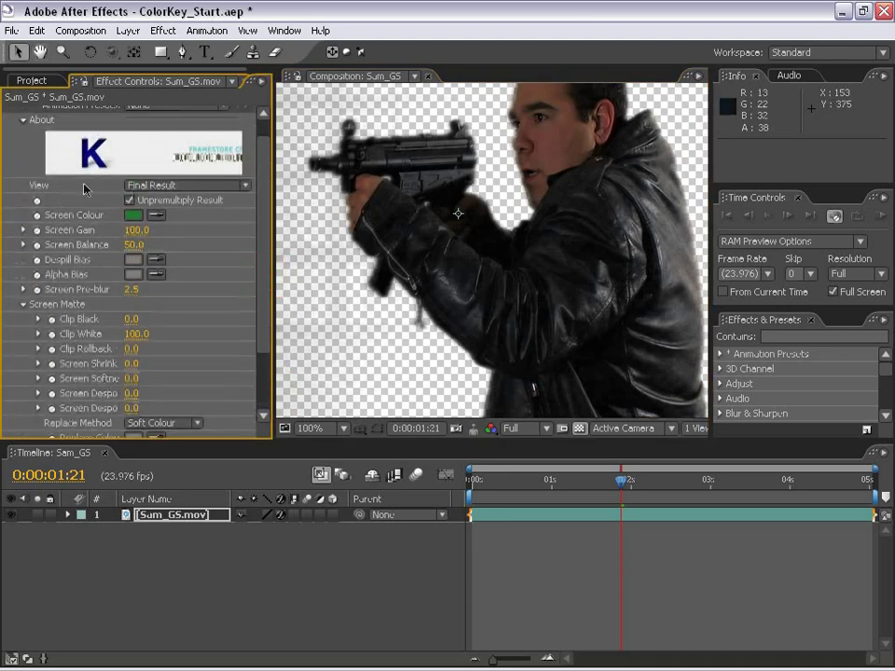
pyautogui.click(187, 185)
pyautogui.click(172, 94)
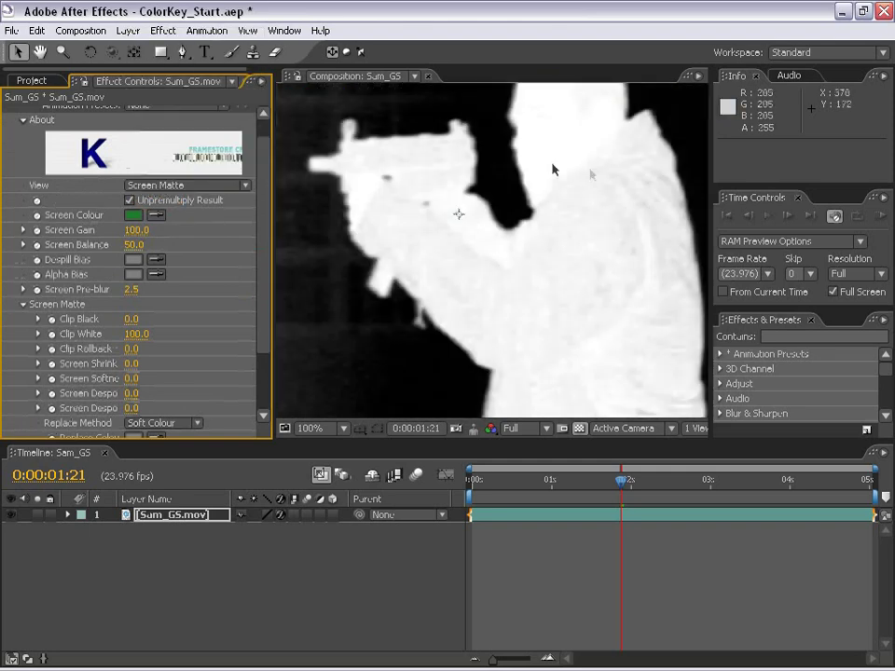
# Examine the grey patches in the matte's backdrop and raise Clip Black to 34
pyautogui.press('h')
pyautogui.moveTo(405, 222); pyautogui.dragTo(422, 265)
pyautogui.moveTo(474, 141); pyautogui.dragTo(492, 272)
pyautogui.moveTo(504, 217); pyautogui.dragTo(334, 152)
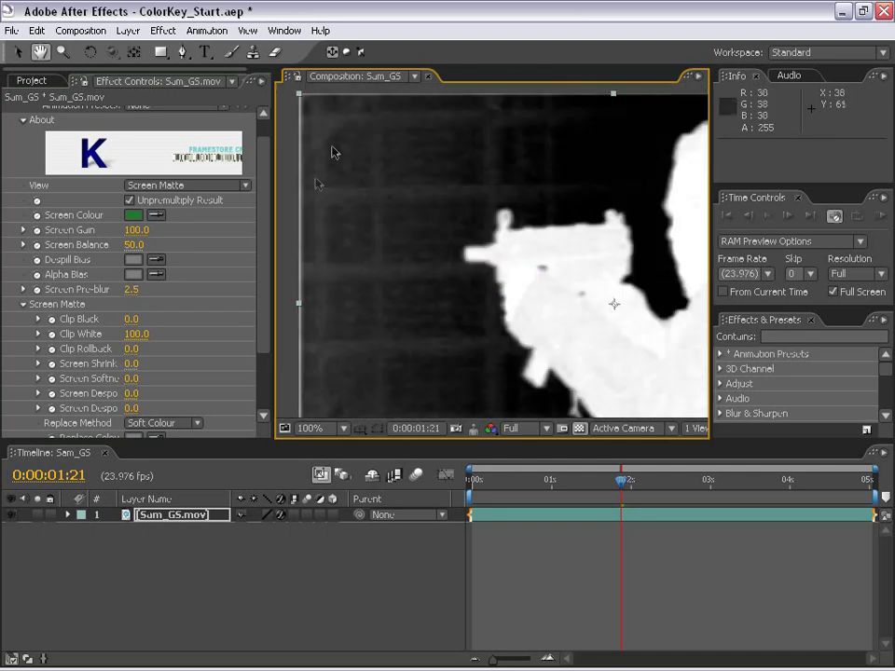
pyautogui.moveTo(571, 249); pyautogui.dragTo(477, 220)
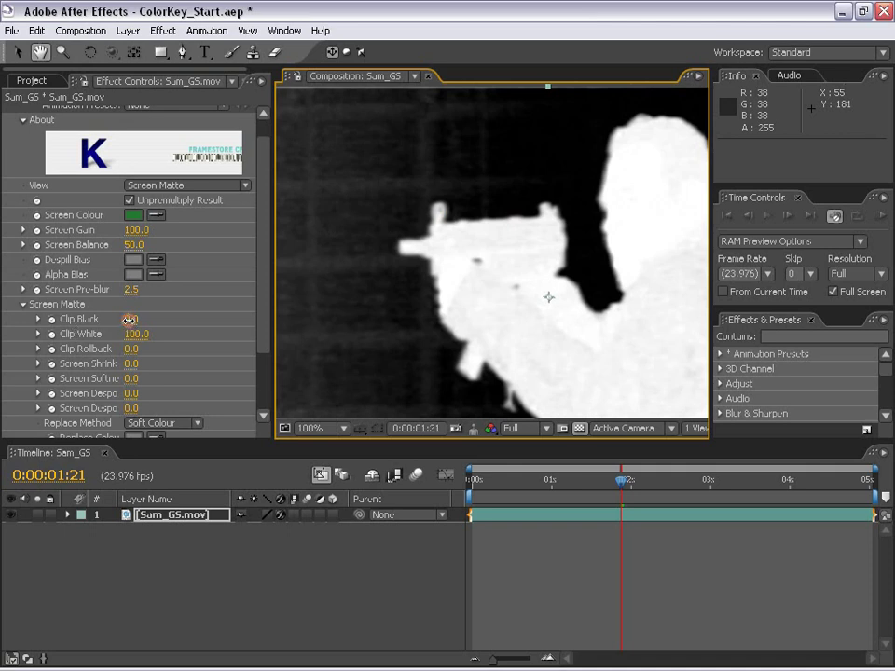
pyautogui.moveTo(131, 319); pyautogui.dragTo(140, 319)
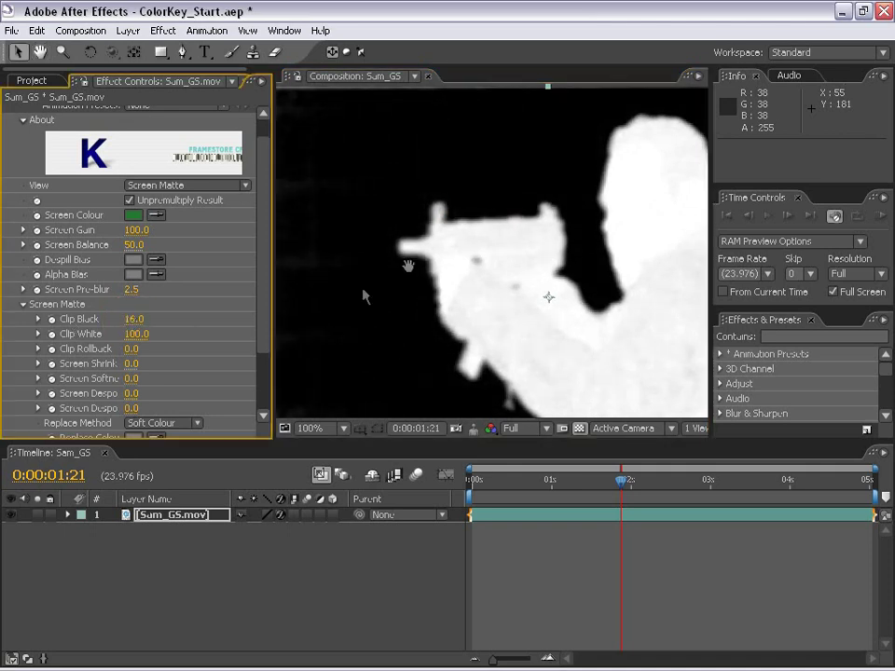
pyautogui.moveTo(362, 295); pyautogui.dragTo(474, 293)
pyautogui.moveTo(140, 319); pyautogui.dragTo(147, 319)
# Set the Screen Matte's Clip White to 80 and Clip Black to 35
pyautogui.moveTo(550, 332); pyautogui.dragTo(401, 257)
pyautogui.moveTo(553, 354); pyautogui.dragTo(453, 302)
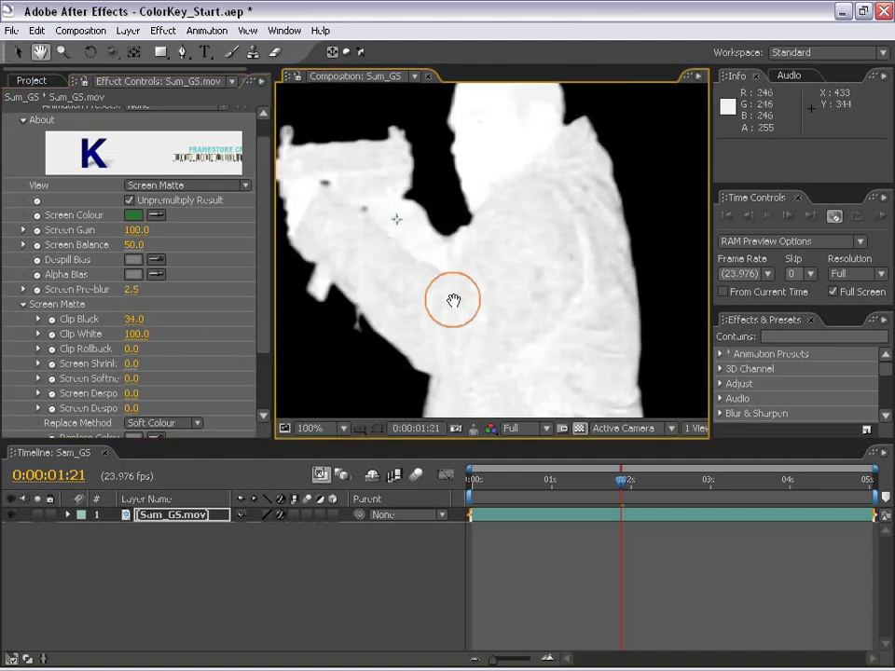
pyautogui.moveTo(136, 334)
pyautogui.mouseDown()
pyautogui.moveTo(104, 339)
pyautogui.moveTo(140, 321)
pyautogui.moveTo(132, 320)
pyautogui.moveTo(149, 334)
pyautogui.mouseUp()
pyautogui.click(134, 319)
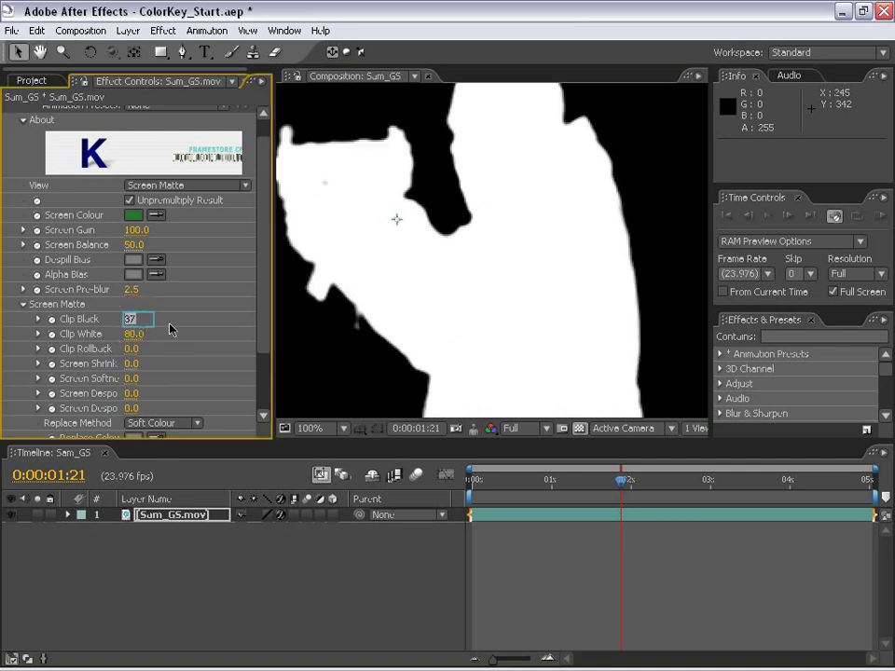
pyautogui.write('35')
pyautogui.press('Return')
# Set the Screen Matte's Clip White to 75 and check the whole matte
pyautogui.click(128, 333)
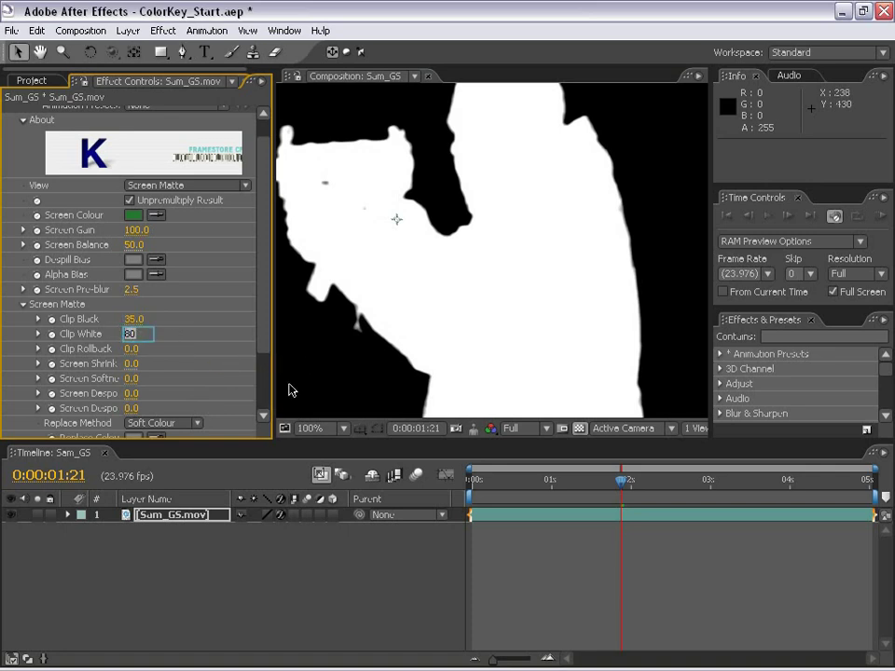
pyautogui.write('75')
pyautogui.press('Return')
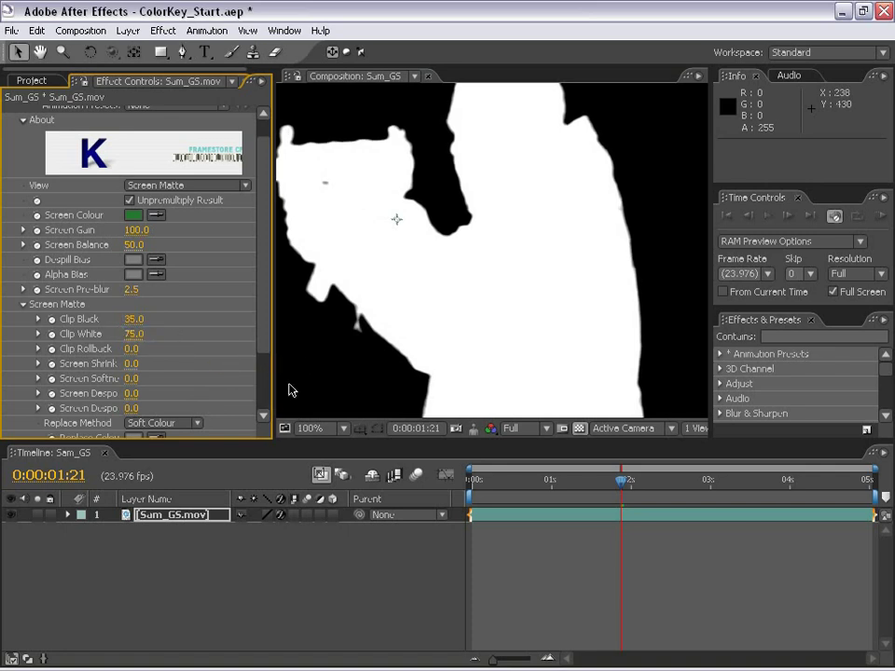
pyautogui.press(',')
pyautogui.press(',')
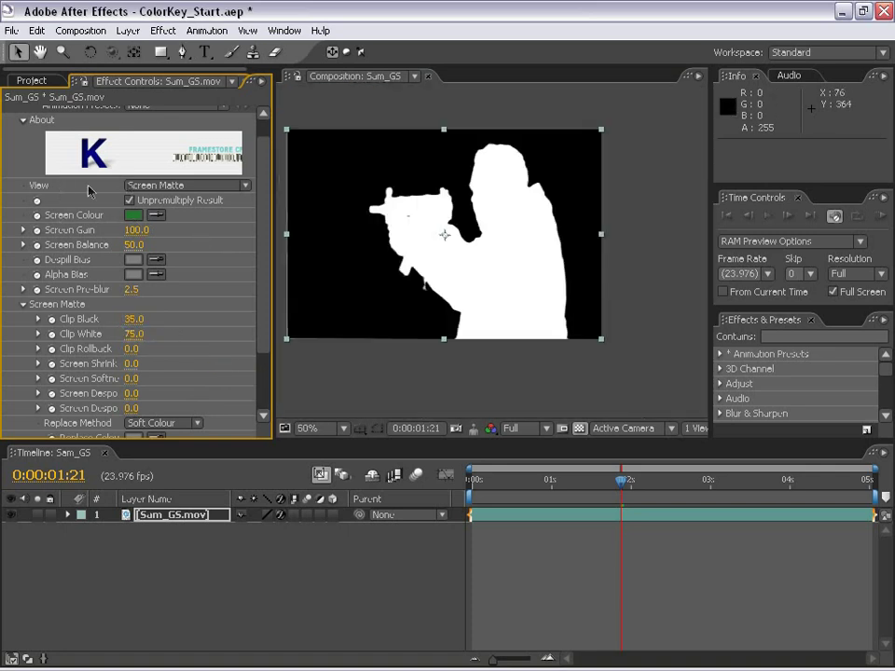
# Return Keylight's view to Final Result and inspect the edges of the face, gun and jacket up close
pyautogui.click(163, 185)
pyautogui.click(177, 276)
pyautogui.press('.')
pyautogui.press('.')
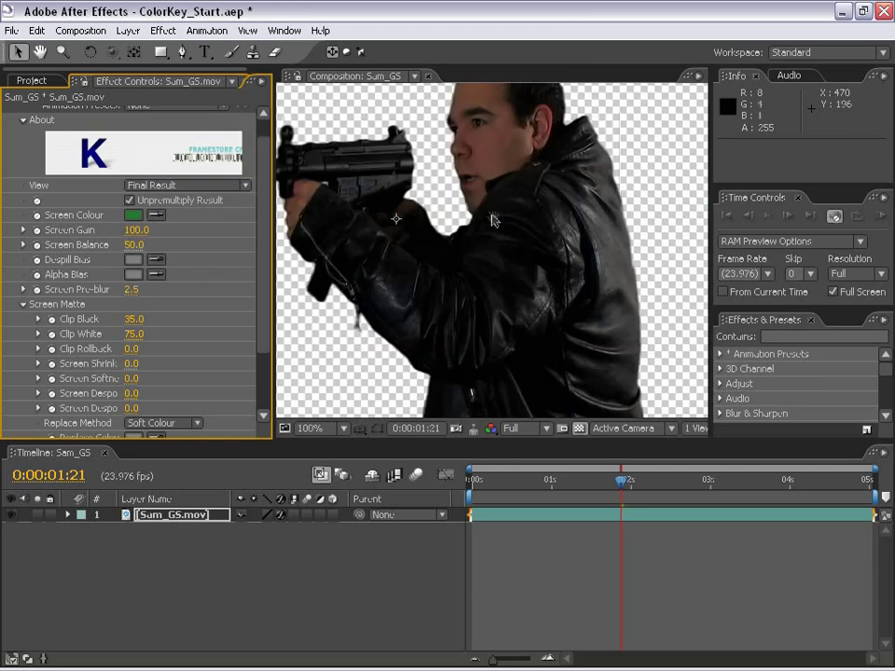
pyautogui.press('h')
pyautogui.moveTo(522, 178); pyautogui.dragTo(560, 180)
pyautogui.press('.')
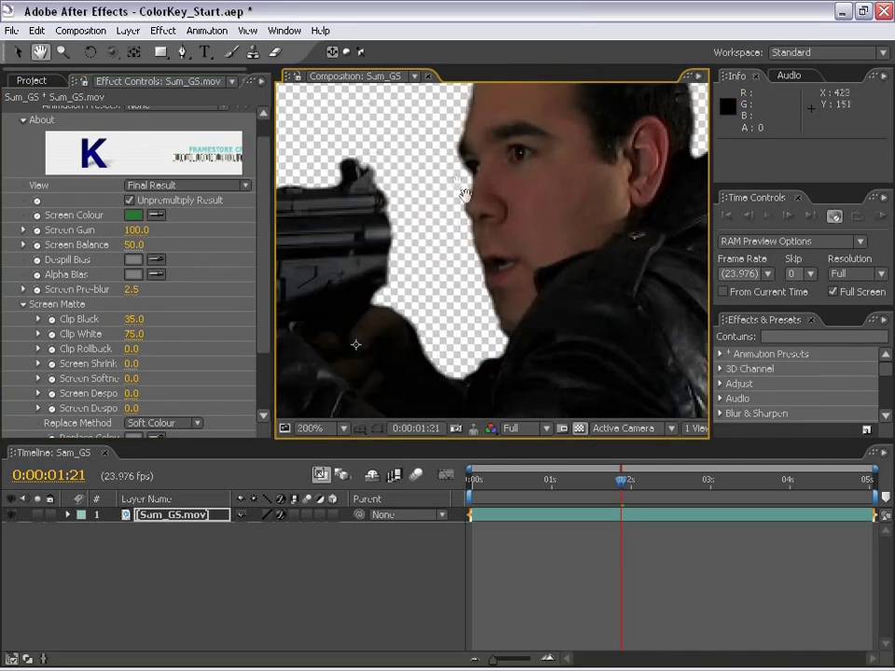
pyautogui.moveTo(443, 384); pyautogui.dragTo(537, 197)
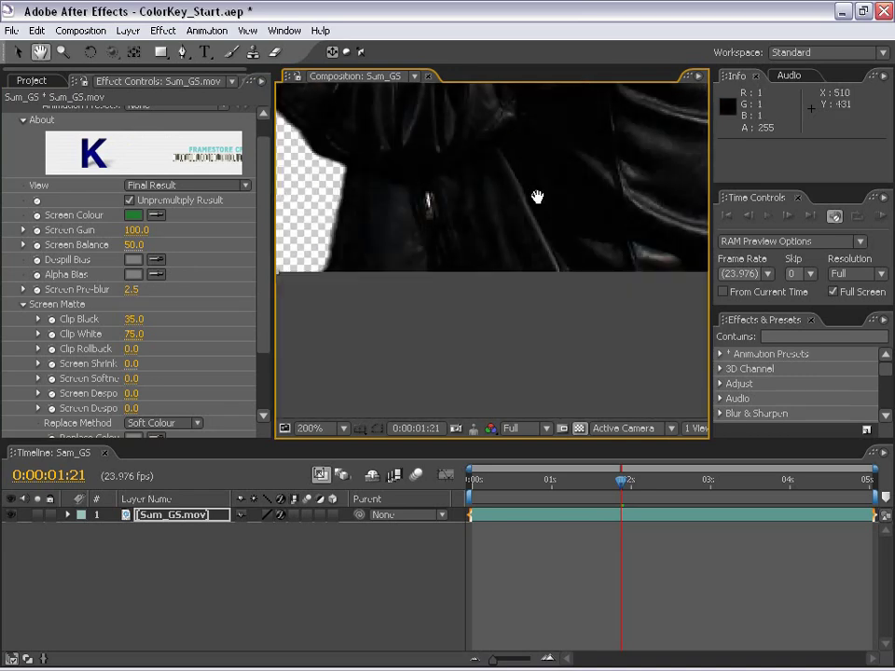
pyautogui.scroll(-1, 537, 196)
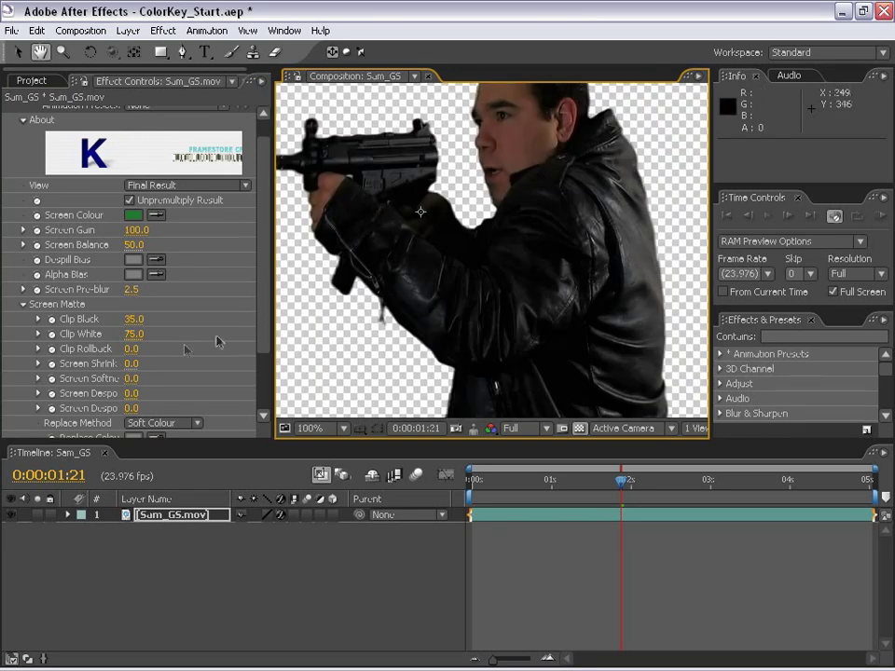
# Try a large Screen Shrink/Grow value, undo it, and set Screen Shrink/Grow to -0.5
pyautogui.moveTo(132, 363); pyautogui.dragTo(163, 357)
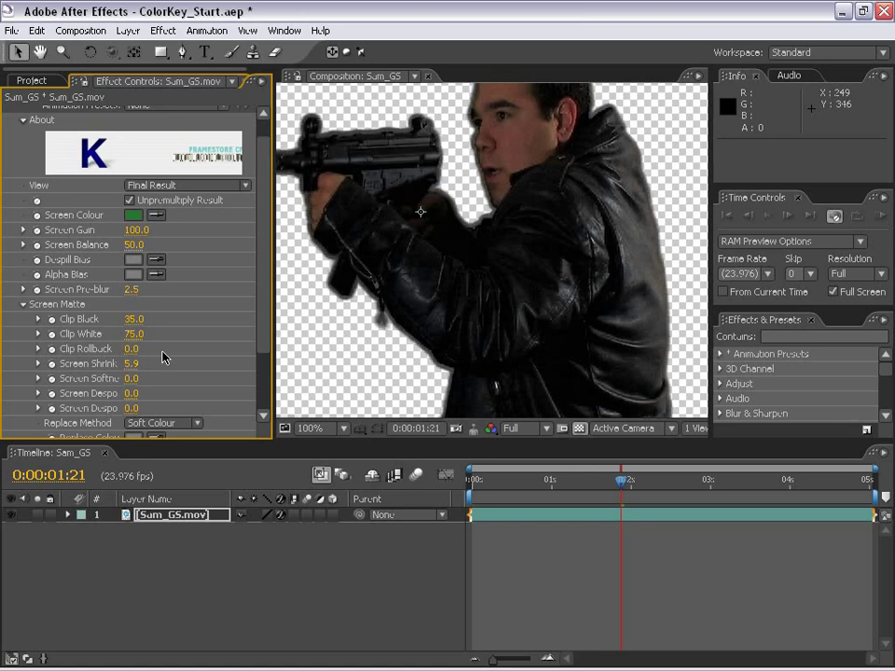
pyautogui.hotkey('ctrl', 'z')
pyautogui.click(132, 364)
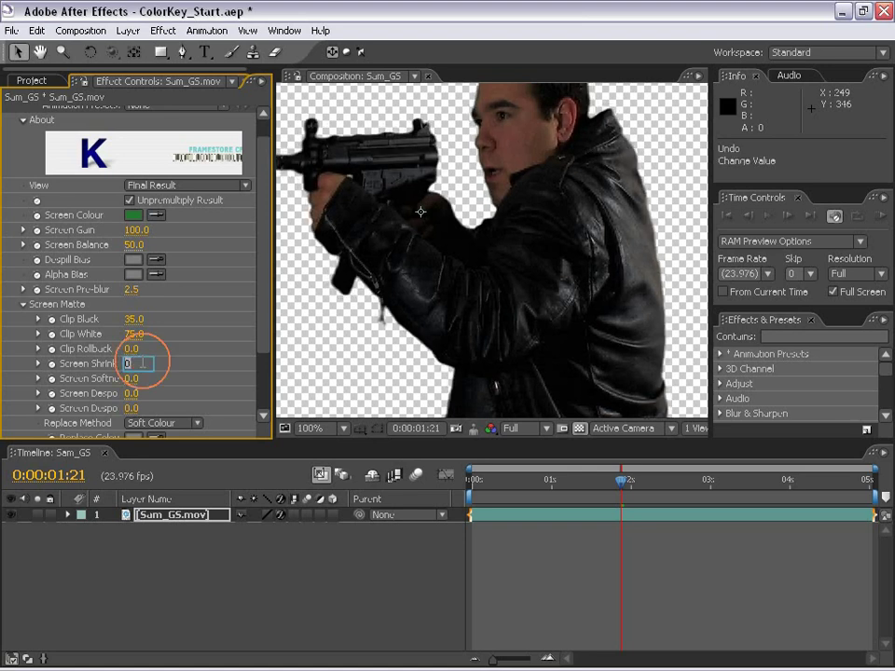
pyautogui.write('0')
pyautogui.press('Return')
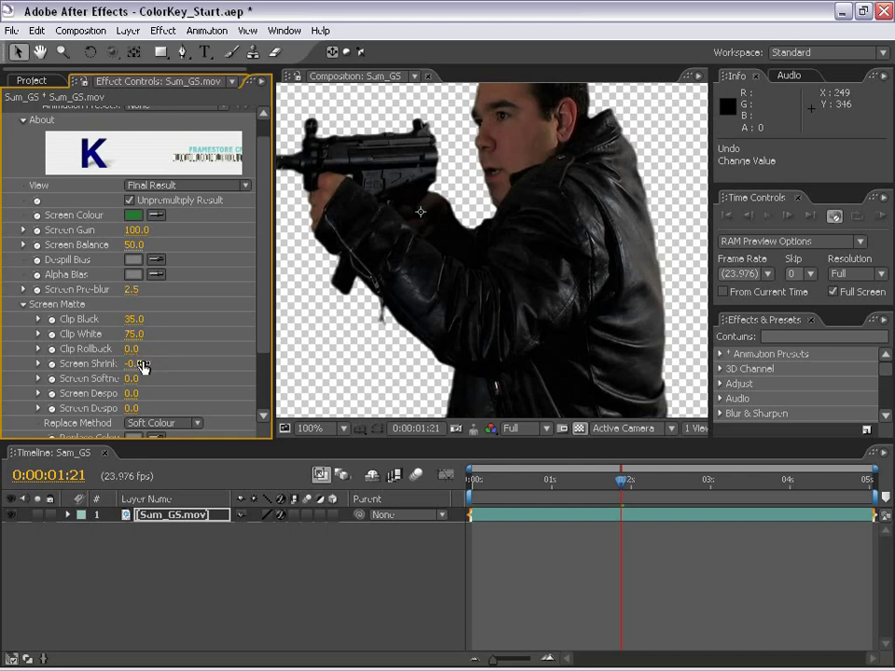
# Examine the keyed edges of the actor's face, hair and collar at up to 400% magnification
pyautogui.scroll(1, 489, 177)
pyautogui.press('space')
pyautogui.moveTo(489, 176); pyautogui.dragTo(466, 401)
pyautogui.scroll(1, 481, 322)
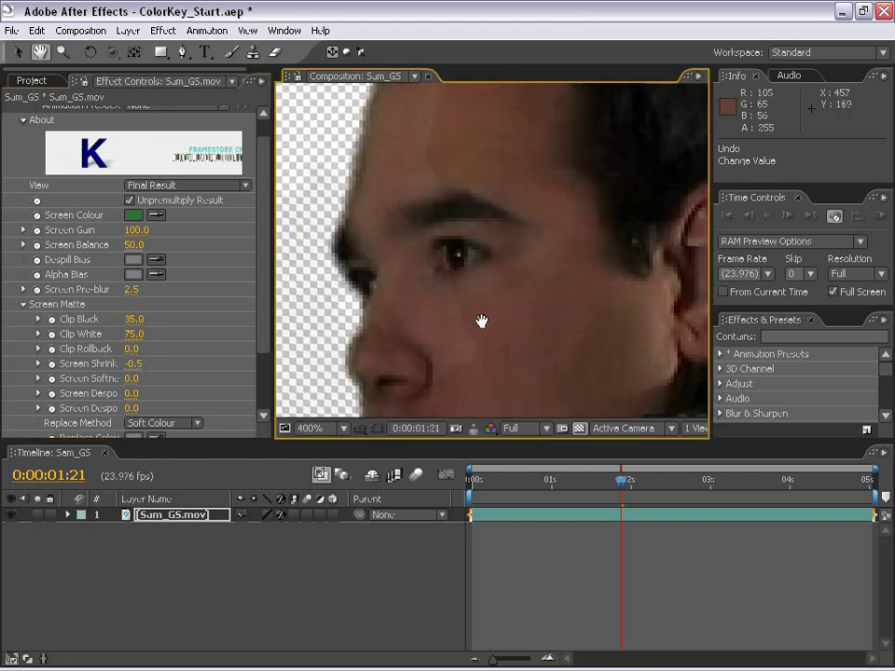
pyautogui.moveTo(450, 229); pyautogui.dragTo(476, 273)
pyautogui.scroll(-4, 476, 273)
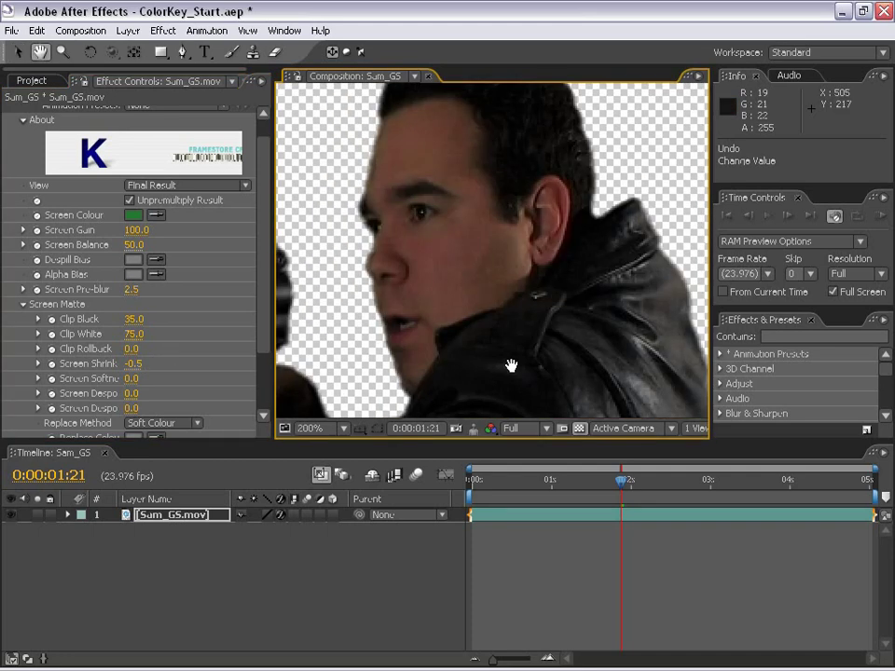
pyautogui.scroll(1, 257, 222)
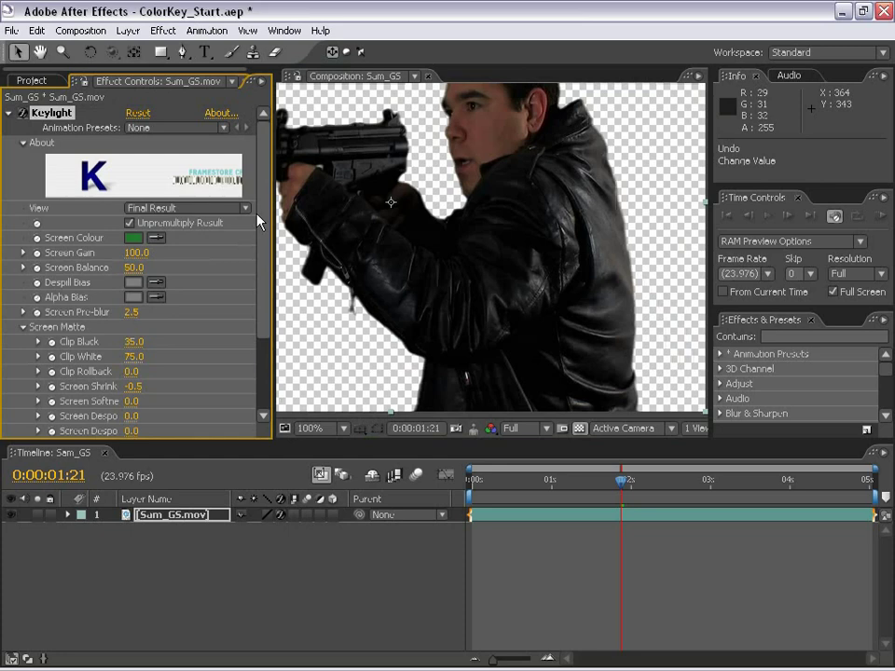
# Switch Keylight's view to Intermediate Result and examine the gun, hand and jacket edges for green spill
pyautogui.moveTo(264, 226); pyautogui.dragTo(265, 290)
pyautogui.moveTo(546, 374); pyautogui.dragTo(506, 354)
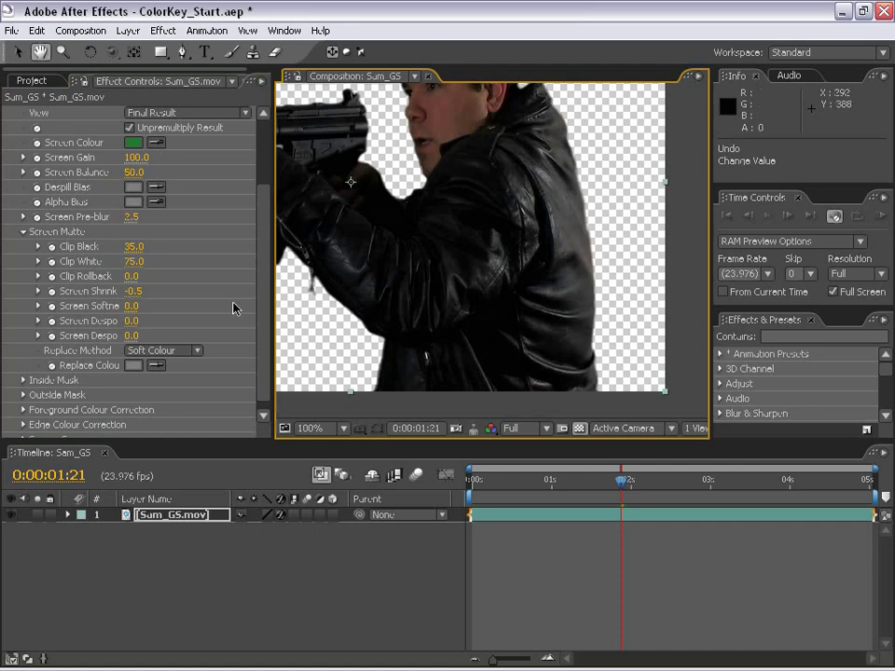
pyautogui.scroll(3, 168, 182)
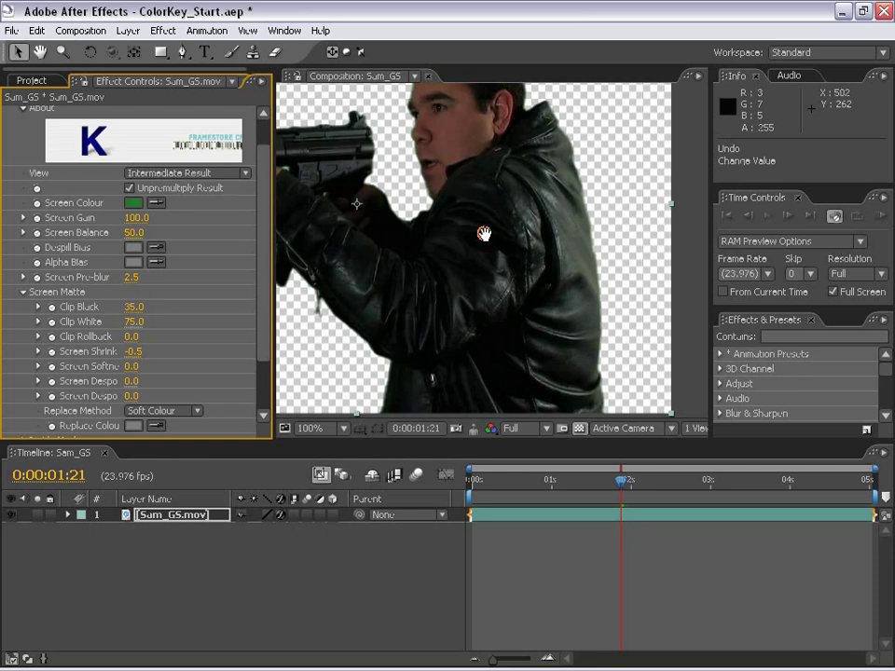
pyautogui.scroll(1, 425, 297)
pyautogui.moveTo(484, 234); pyautogui.dragTo(376, 232)
pyautogui.moveTo(610, 400); pyautogui.dragTo(504, 278)
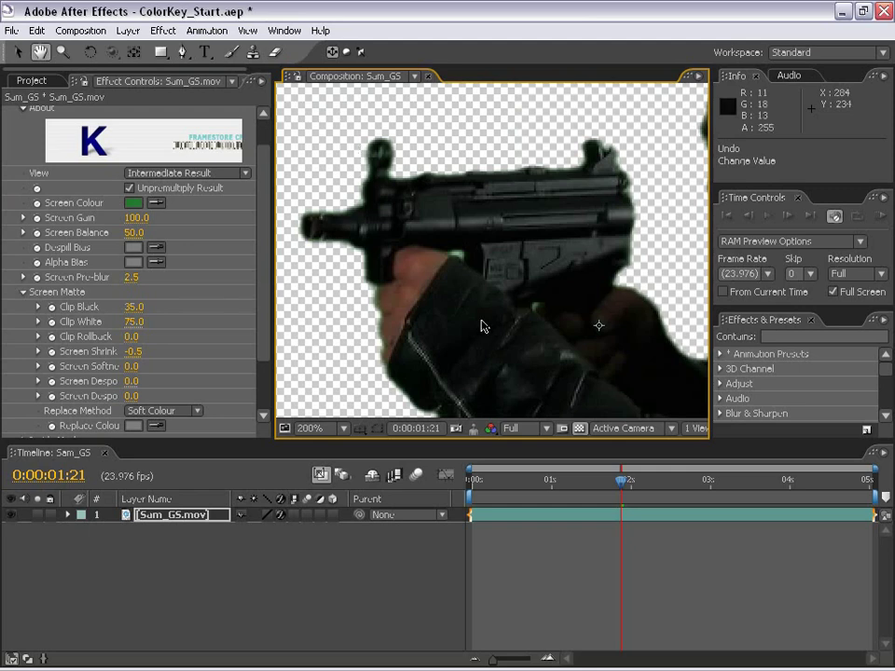
pyautogui.moveTo(604, 410); pyautogui.dragTo(455, 257)
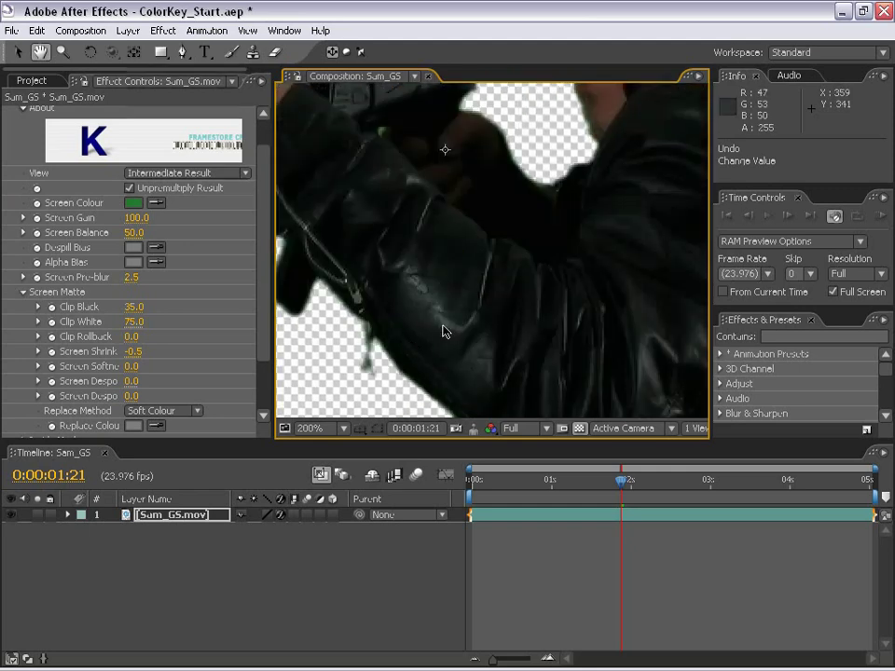
# Switch Keylight's view back to Final Result and inspect the colour of the face, gun and jacket
pyautogui.click(187, 173)
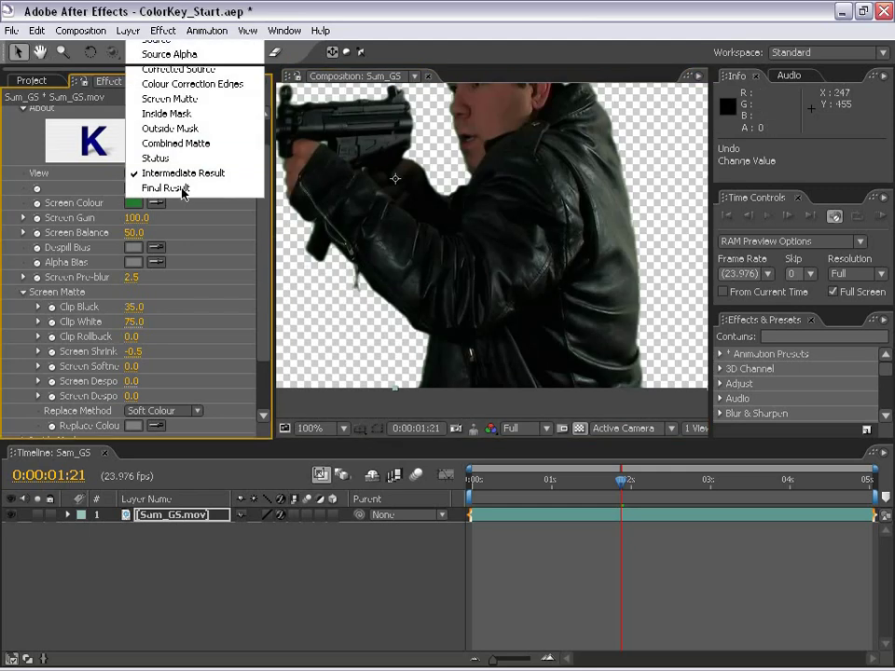
pyautogui.click(166, 188)
pyautogui.scroll(1, 512, 240)
pyautogui.moveTo(450, 213); pyautogui.dragTo(538, 316)
pyautogui.moveTo(509, 192); pyautogui.dragTo(501, 297)
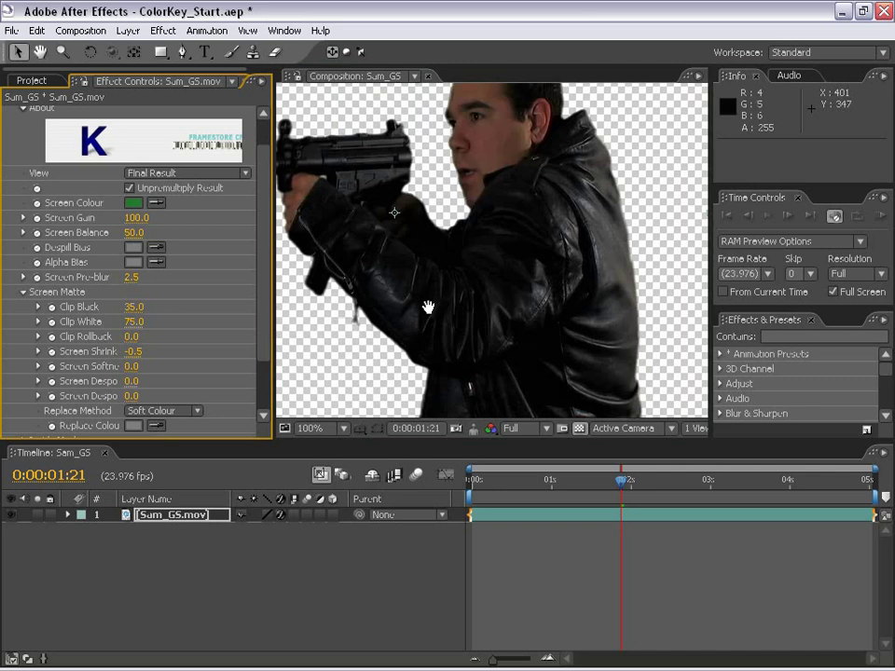
# Check the keyed actor against a black background, then turn the transparency grid back on
pyautogui.moveTo(428, 307); pyautogui.dragTo(431, 262)
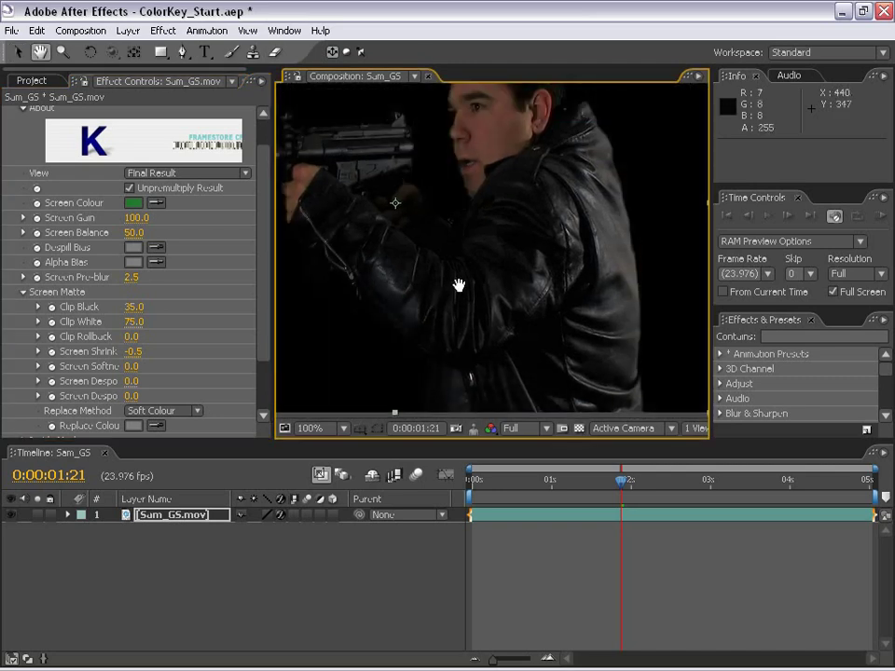
pyautogui.click(579, 428)
pyautogui.moveTo(515, 289); pyautogui.dragTo(487, 274)
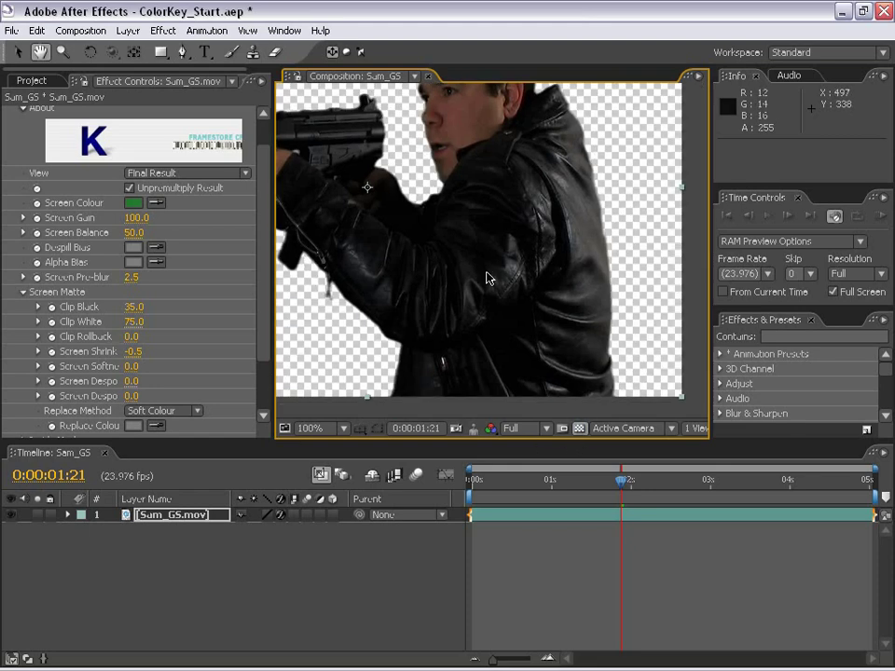
# Set the Screen Matte's Replace Method to Hard Colour and inspect the jacket and sleeve
pyautogui.scroll(-3, 260, 365)
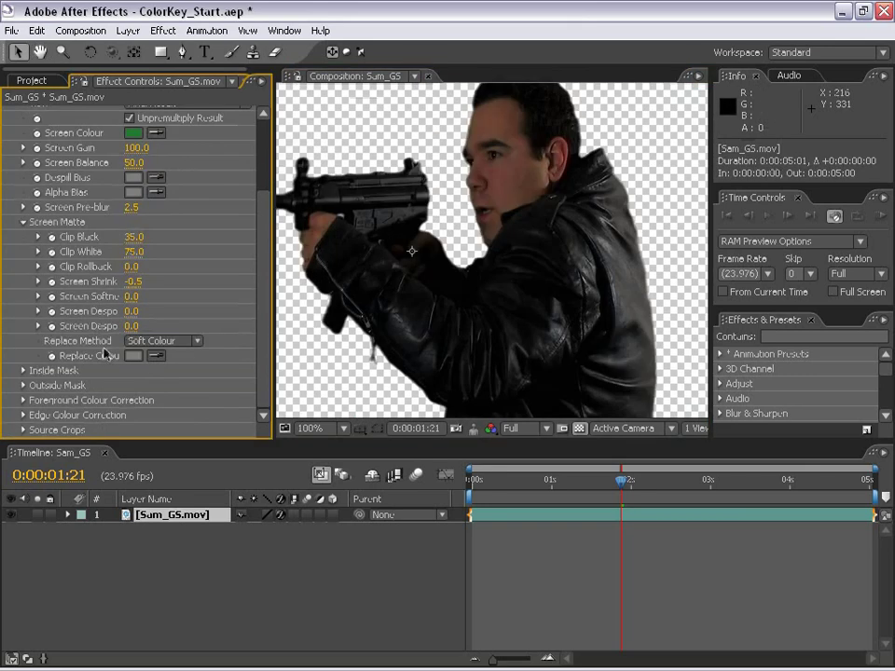
pyautogui.click(163, 341)
pyautogui.click(160, 331)
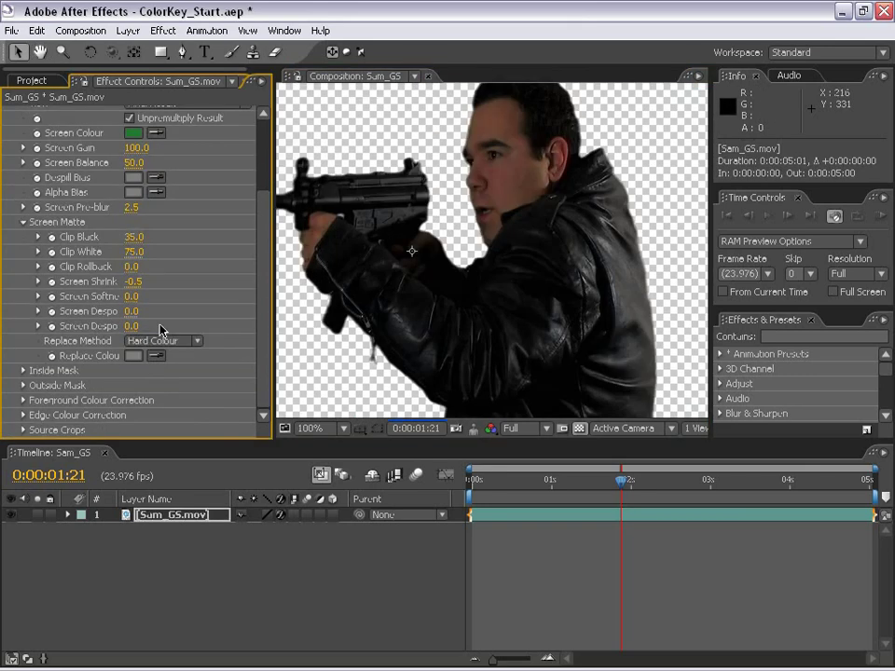
pyautogui.press('space')
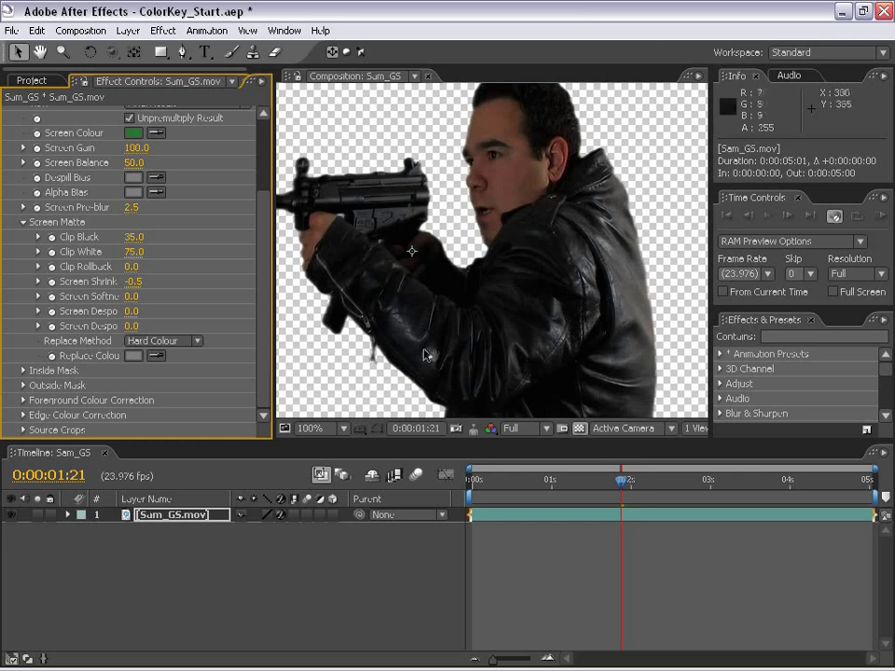
pyautogui.moveTo(430, 355); pyautogui.dragTo(399, 266)
pyautogui.scroll(1, 613, 292)
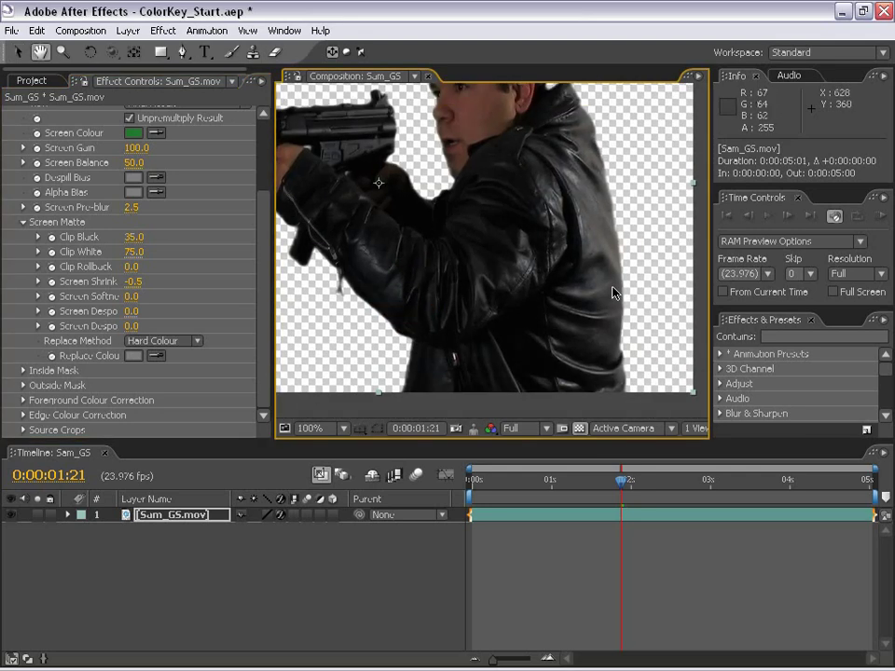
# Set the Replace Colour to the dark grey-green 3C4438 and inspect the jacket's edges
pyautogui.click(138, 358)
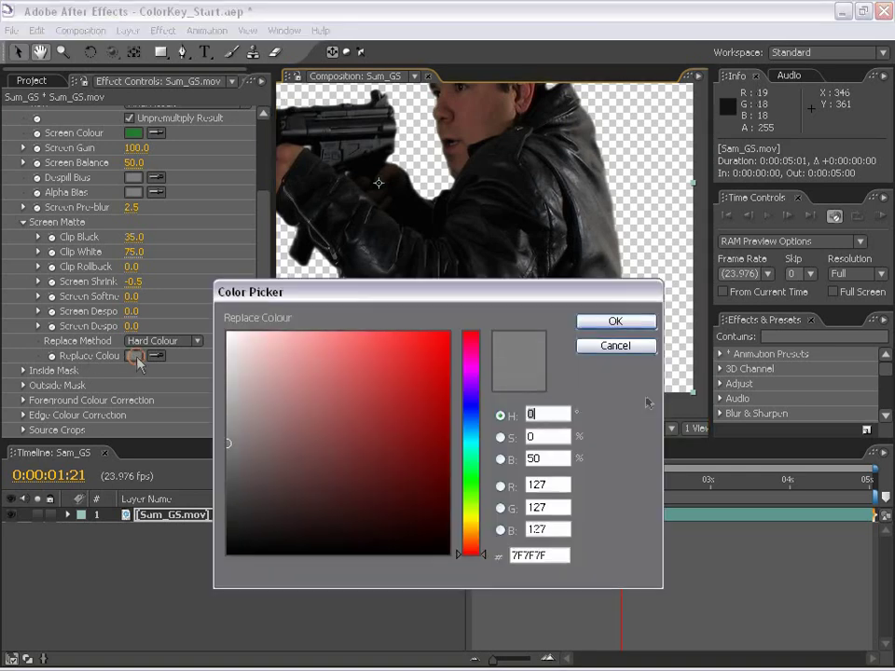
pyautogui.moveTo(244, 496)
pyautogui.mouseDown()
pyautogui.moveTo(262, 487)
pyautogui.moveTo(265, 495)
pyautogui.mouseUp()
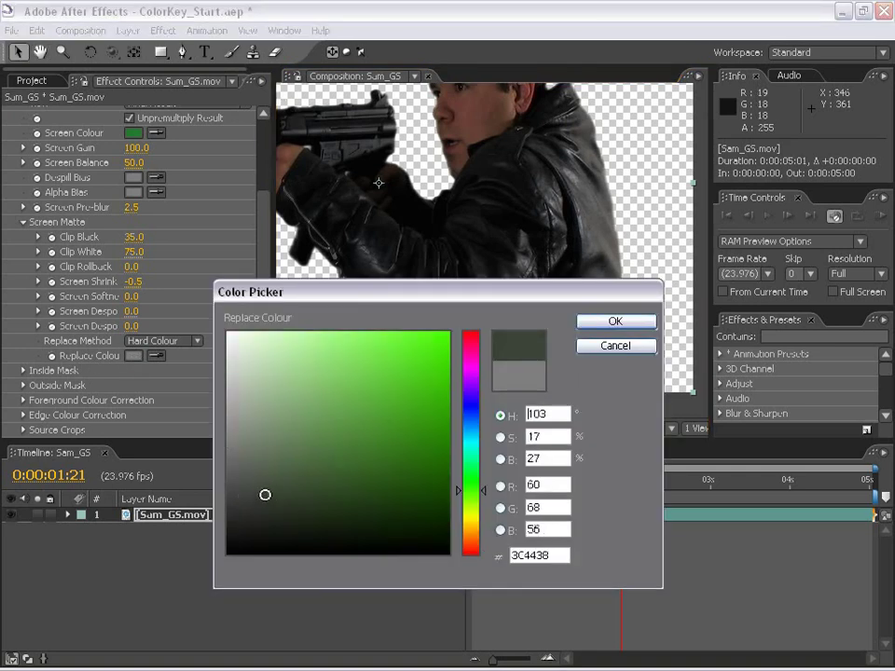
pyautogui.click(607, 324)
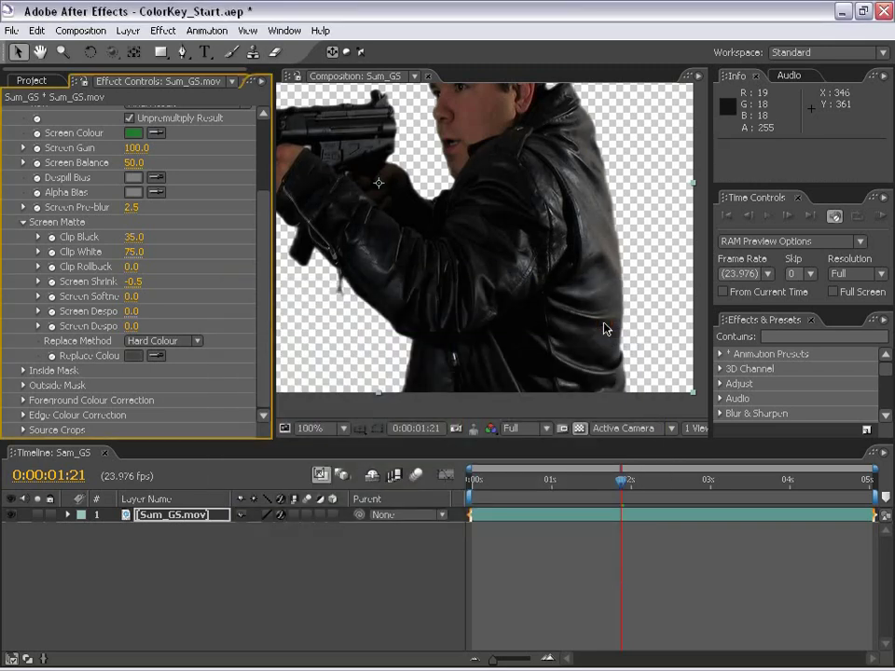
pyautogui.press('h')
pyautogui.moveTo(556, 260); pyautogui.dragTo(533, 276)
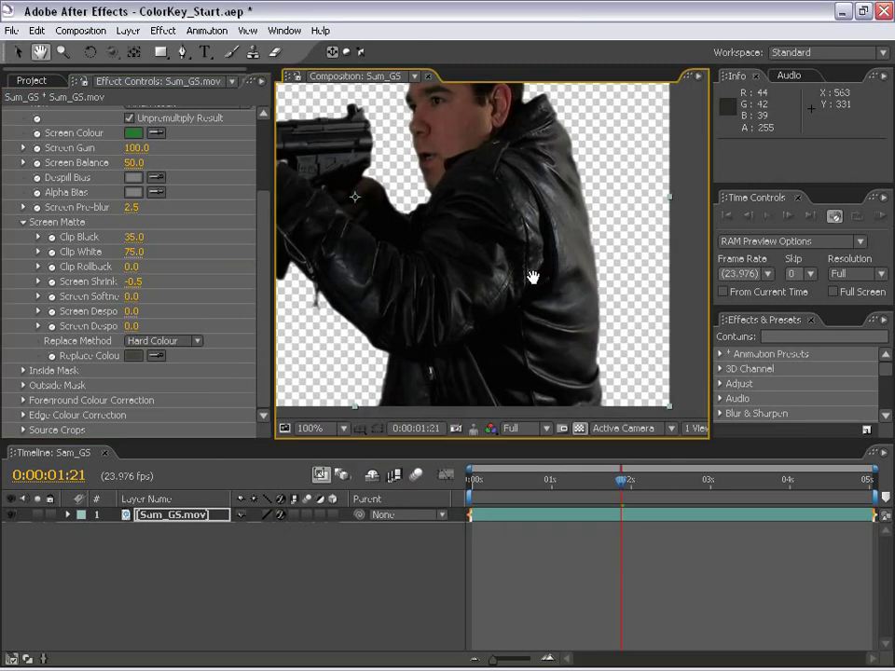
pyautogui.moveTo(429, 159); pyautogui.dragTo(521, 228)
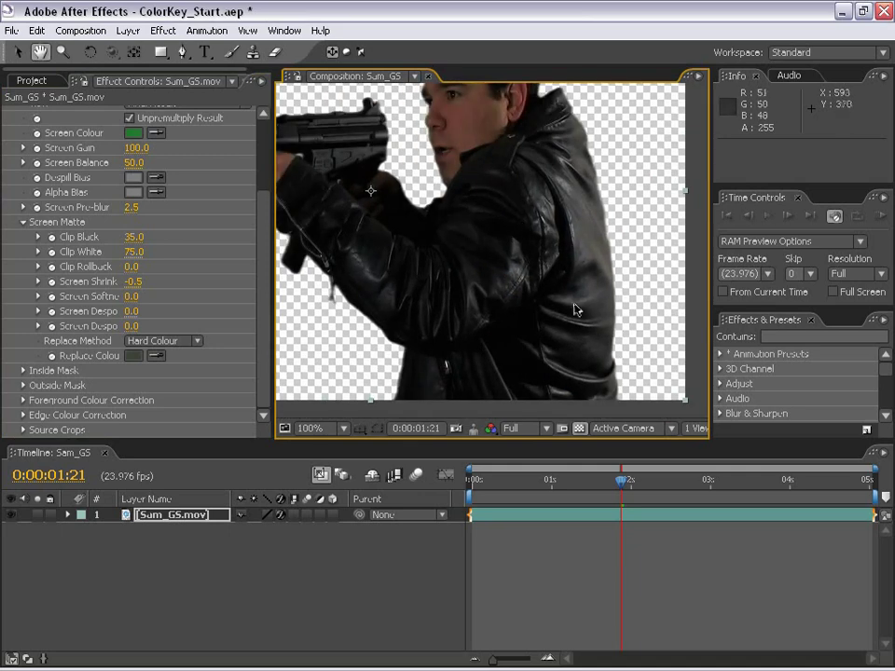
# Adjust the Replace Colour to the dark grey-green 3B4437 and view the entire keyed frame
pyautogui.click(134, 356)
pyautogui.click(275, 499)
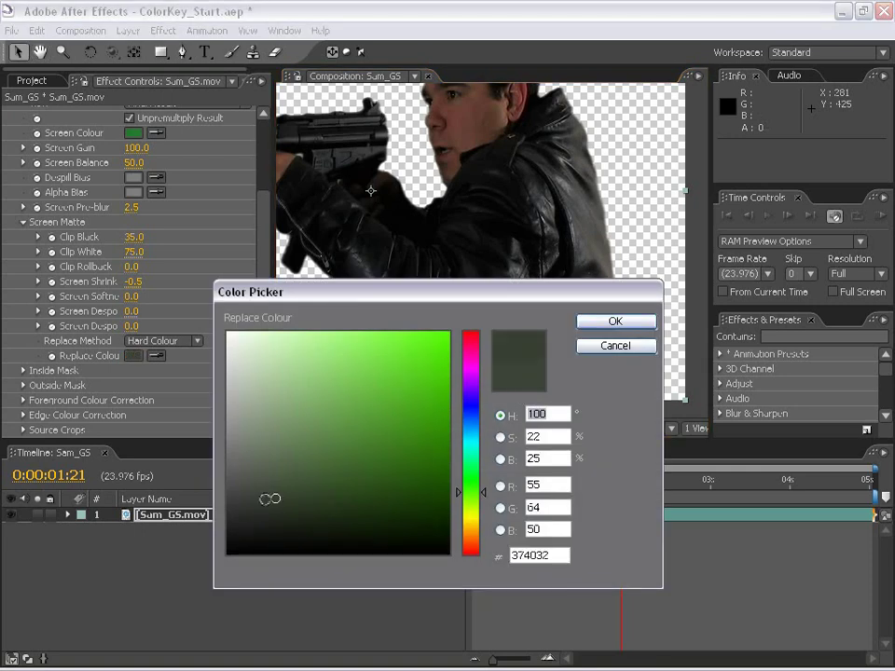
pyautogui.moveTo(271, 495); pyautogui.dragTo(269, 494)
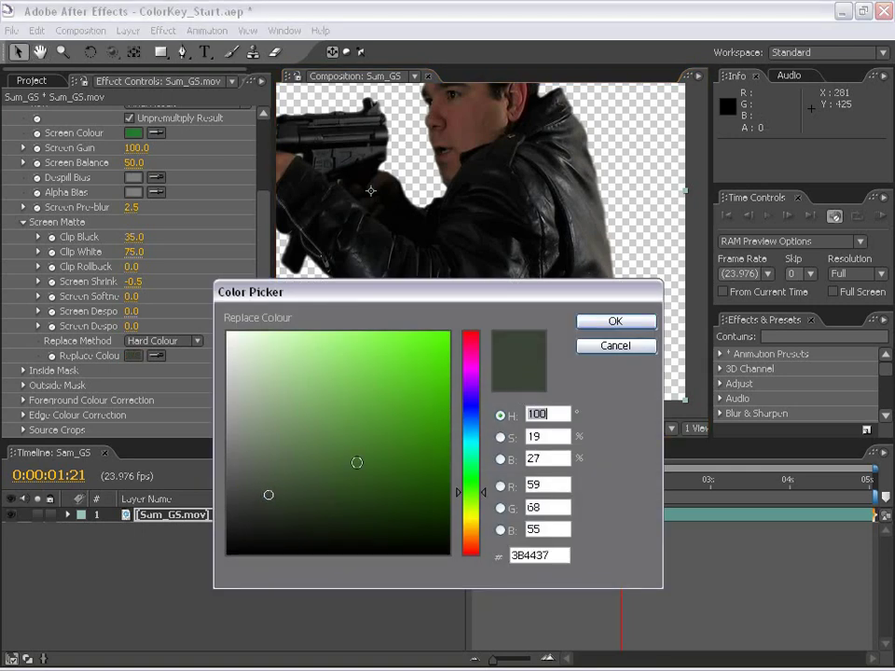
pyautogui.click(639, 325)
pyautogui.scroll(-1, 418, 299)
pyautogui.moveTo(411, 297); pyautogui.dragTo(465, 337)
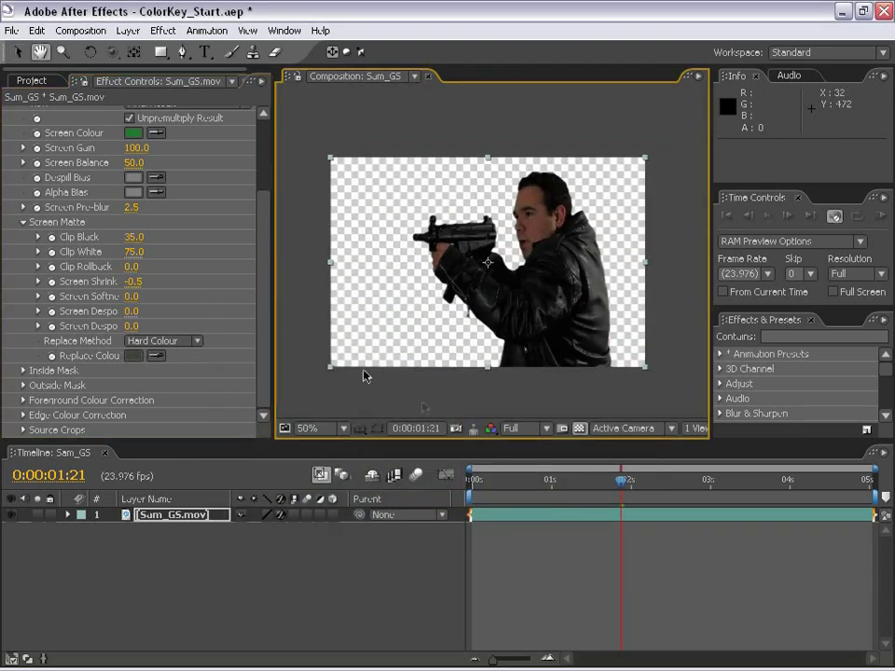
# Deselect the footage layer, check the key at 0:00:02:08 and show the project's footage list with nothing selected
pyautogui.click(585, 531)
pyautogui.press('KP_0')
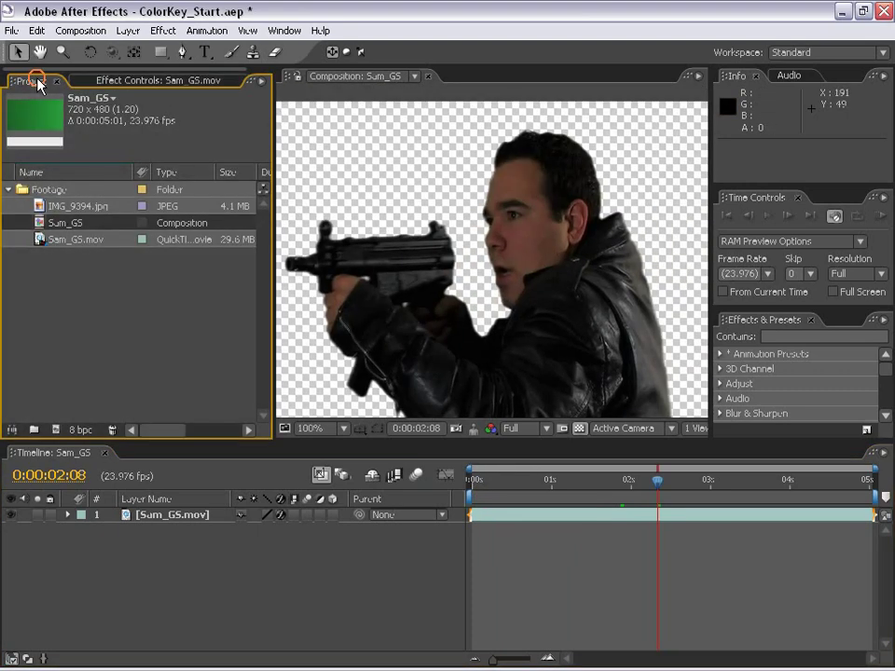
pyautogui.click(34, 290)
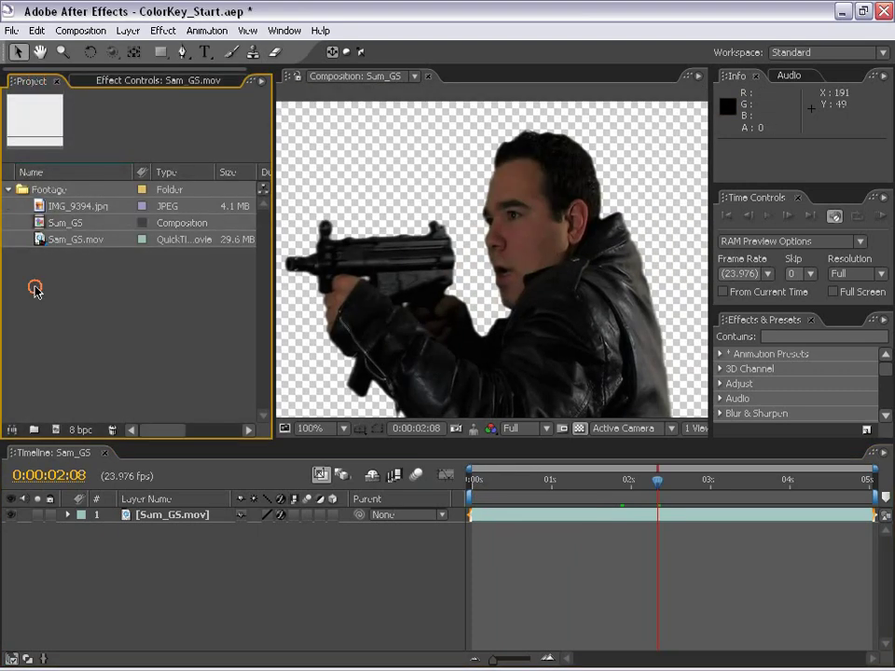
# View the brick wall photo IMG_9394.jpg on its own and return to the Sam_GS composition
pyautogui.click(41, 207)
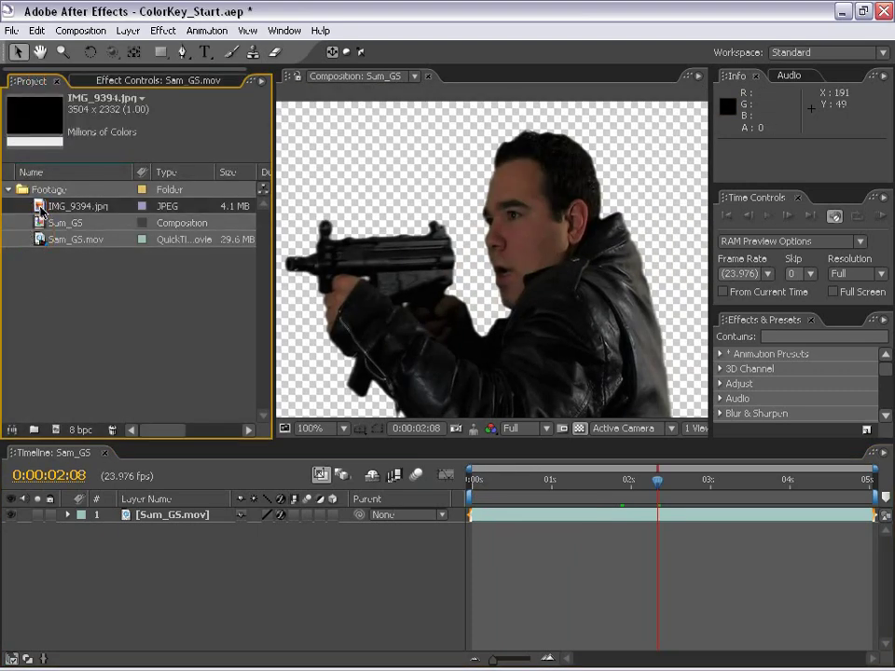
pyautogui.click(37, 205)
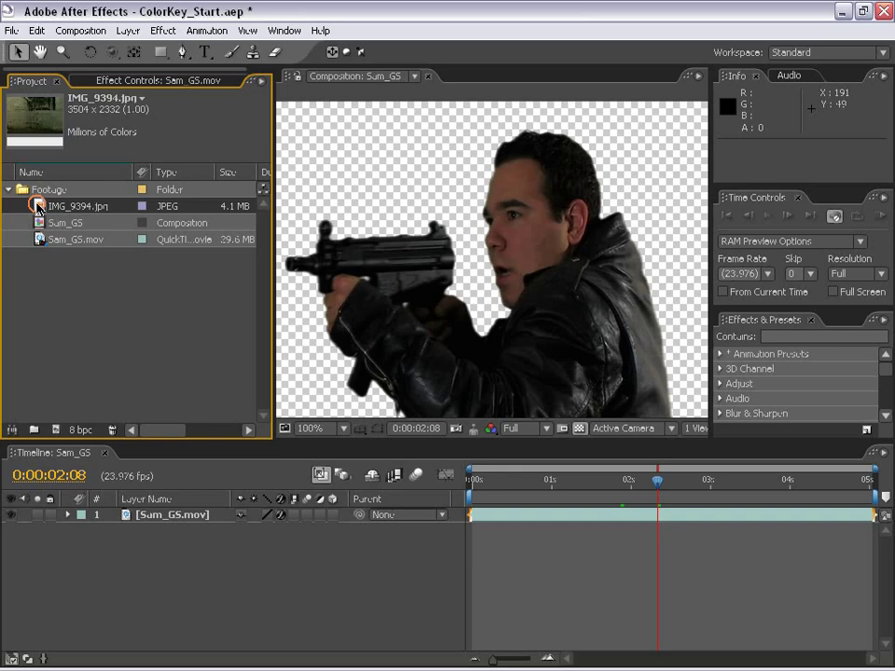
pyautogui.doubleClick(38, 206)
pyautogui.scroll(-5, 502, 318)
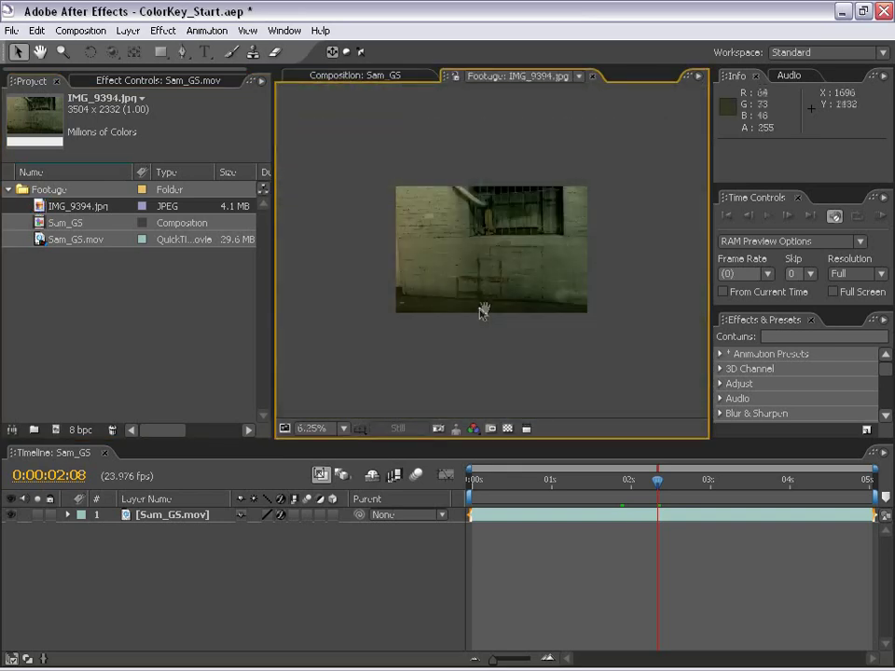
pyautogui.scroll(1, 483, 310)
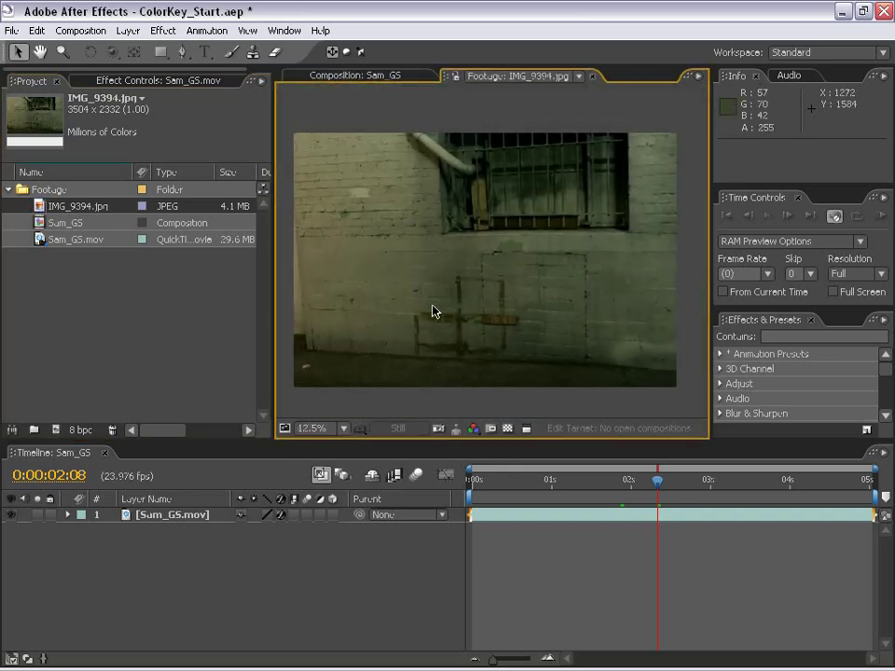
pyautogui.click(346, 78)
# Add IMG_9394.jpg to the composition as a background beneath Sam_GS.mov and align its in point to the start
pyautogui.scroll(-2, 479, 256)
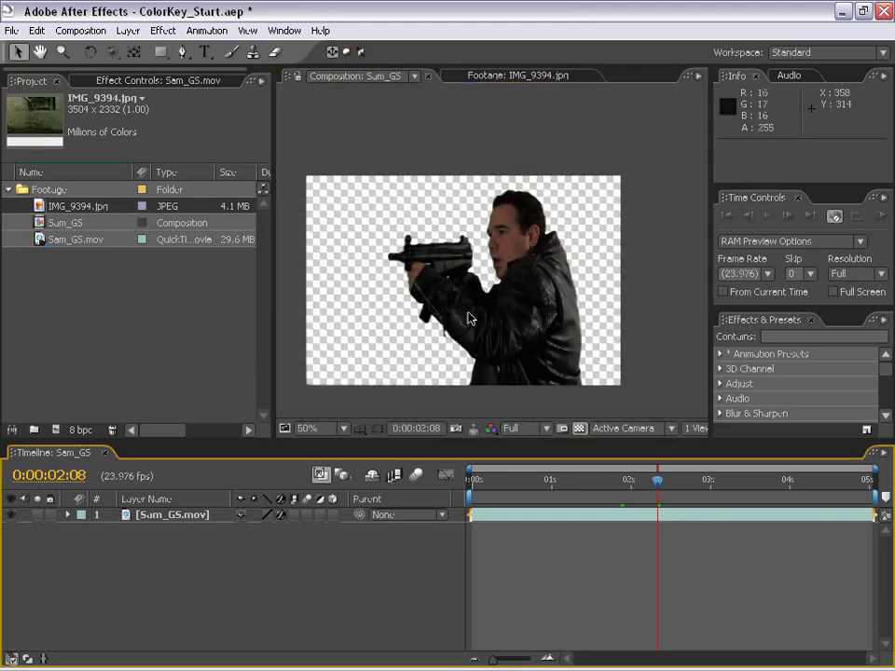
pyautogui.moveTo(79, 206); pyautogui.dragTo(499, 543)
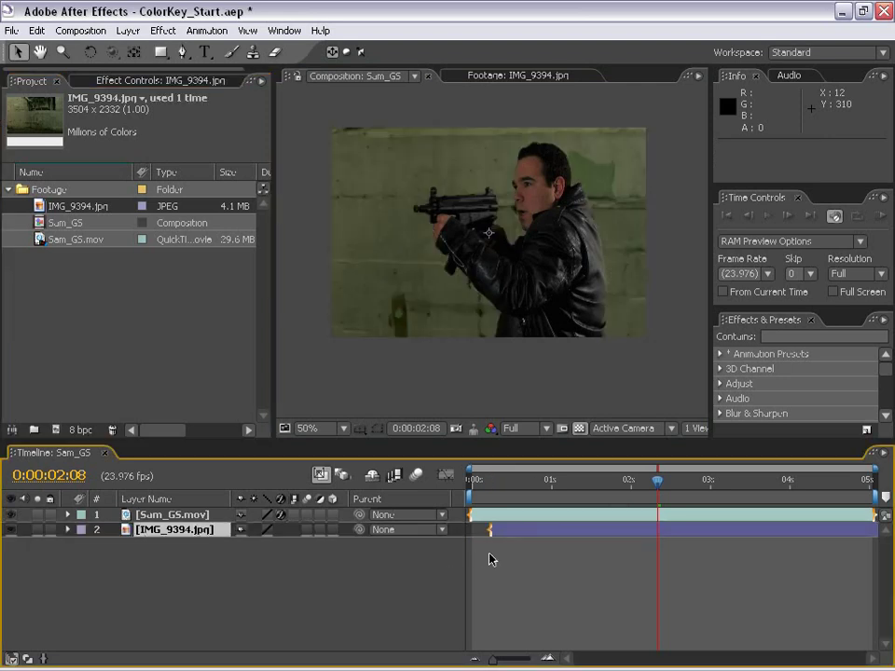
pyautogui.hotkey('alt', 'Home')
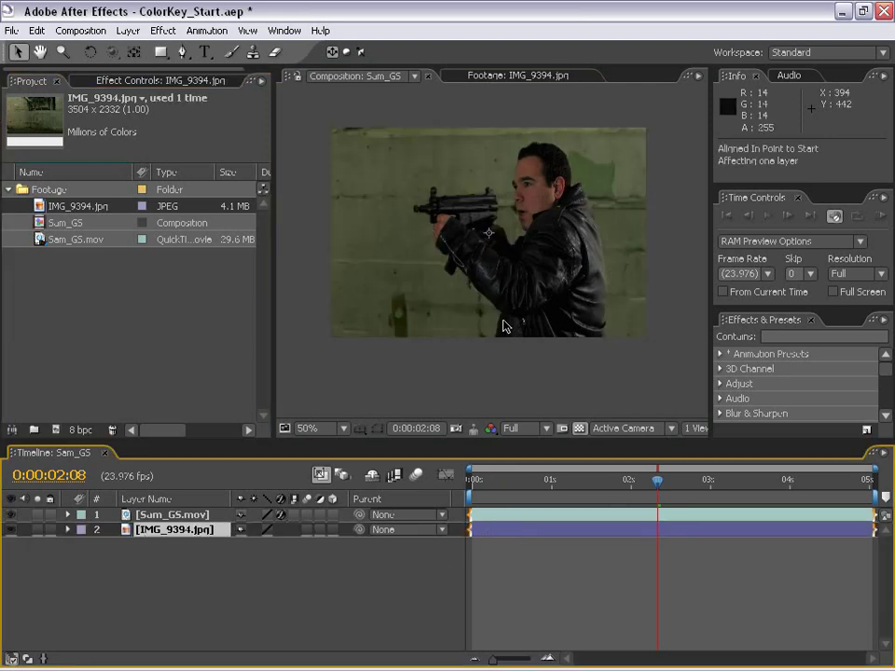
# Scale the background photo down proportionally to about 26% so it just covers the frame
pyautogui.scroll(-4, 503, 324)
pyautogui.scroll(4, 504, 325)
pyautogui.scroll(-4, 503, 326)
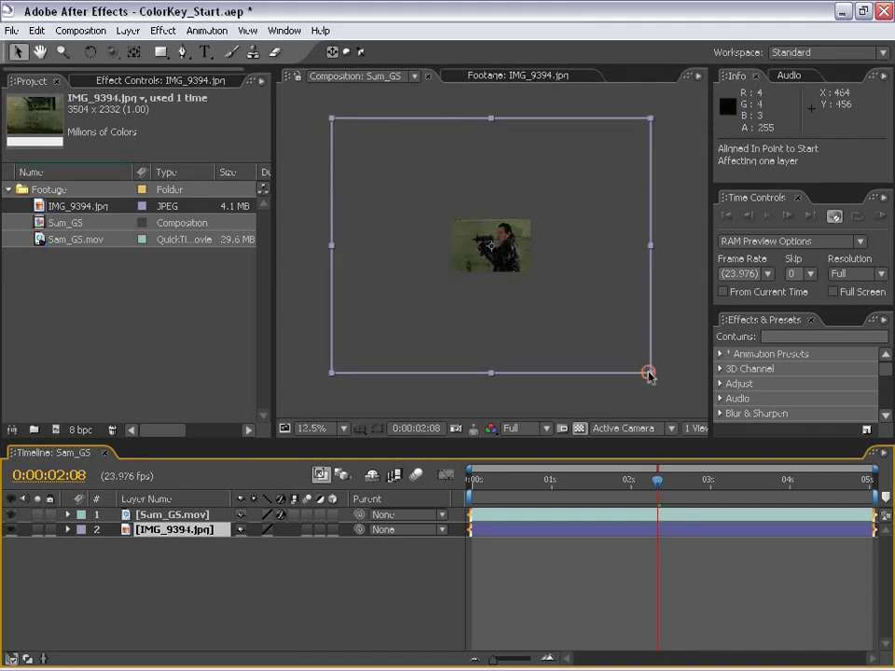
pyautogui.moveTo(647, 372); pyautogui.dragTo(534, 278)
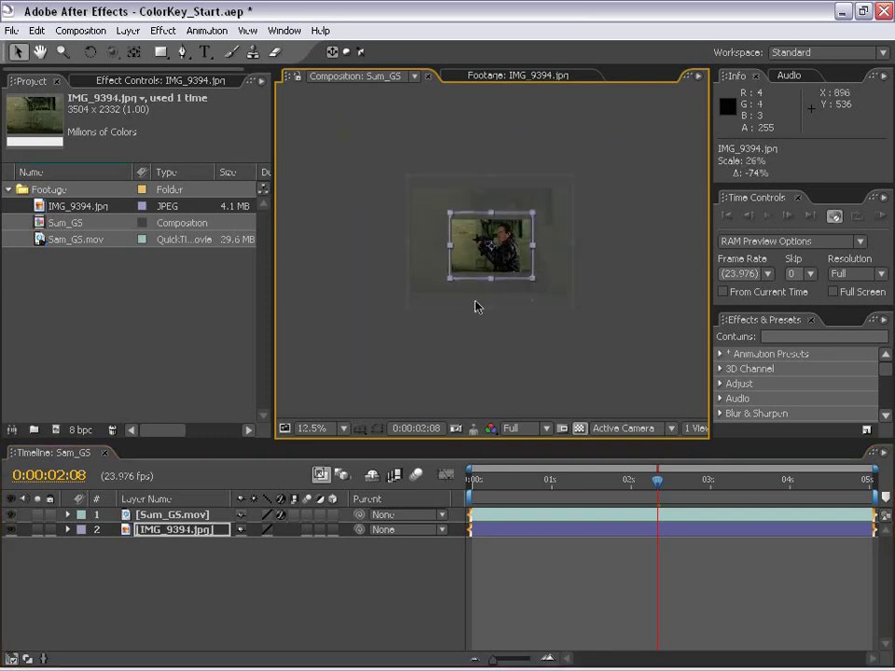
pyautogui.scroll(4, 475, 306)
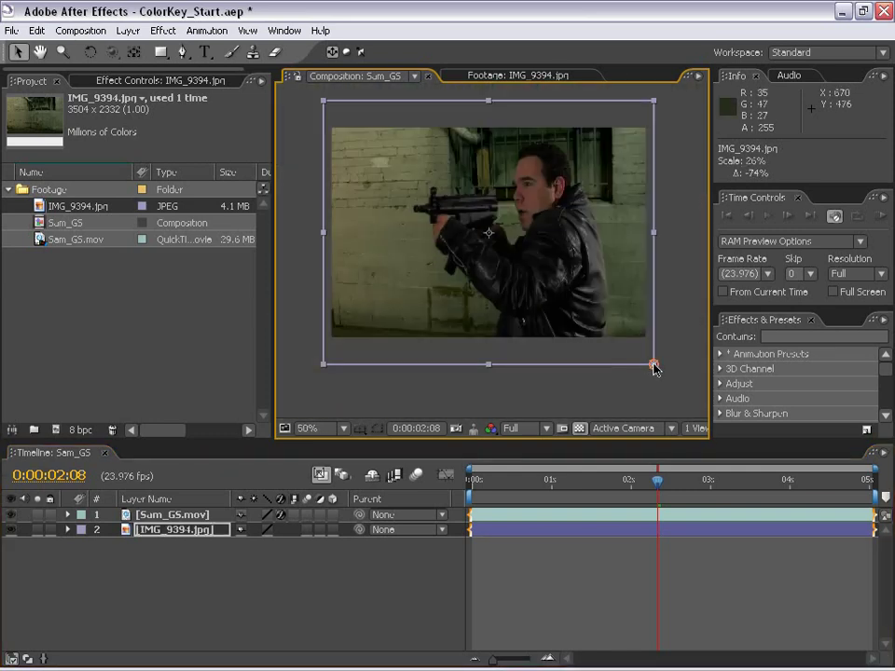
# Move the background photo to about 348, 264 and enlarge it slightly, judging its framing at 0:00:01:06
pyautogui.moveTo(653, 367); pyautogui.dragTo(664, 371)
pyautogui.moveTo(617, 347)
pyautogui.mouseDown()
pyautogui.moveTo(615, 336)
pyautogui.moveTo(614, 362)
pyautogui.mouseUp()
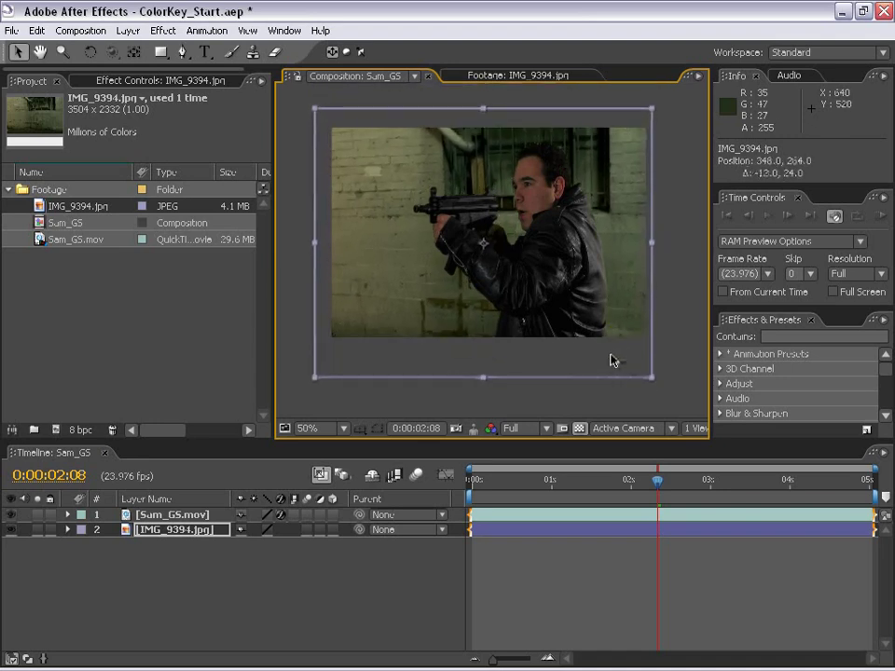
pyautogui.click(569, 484)
pyautogui.click(589, 363)
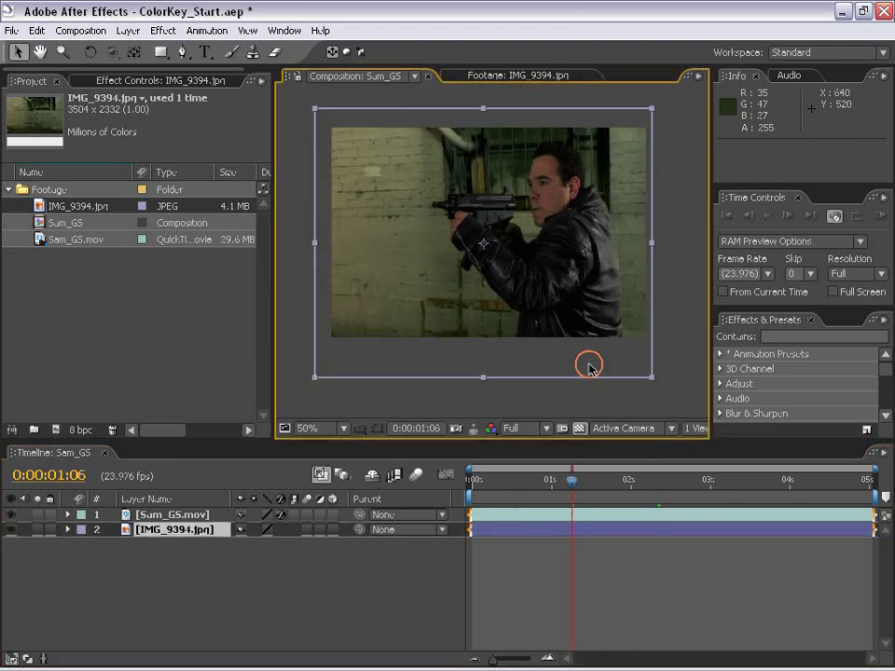
pyautogui.moveTo(652, 375); pyautogui.dragTo(677, 391)
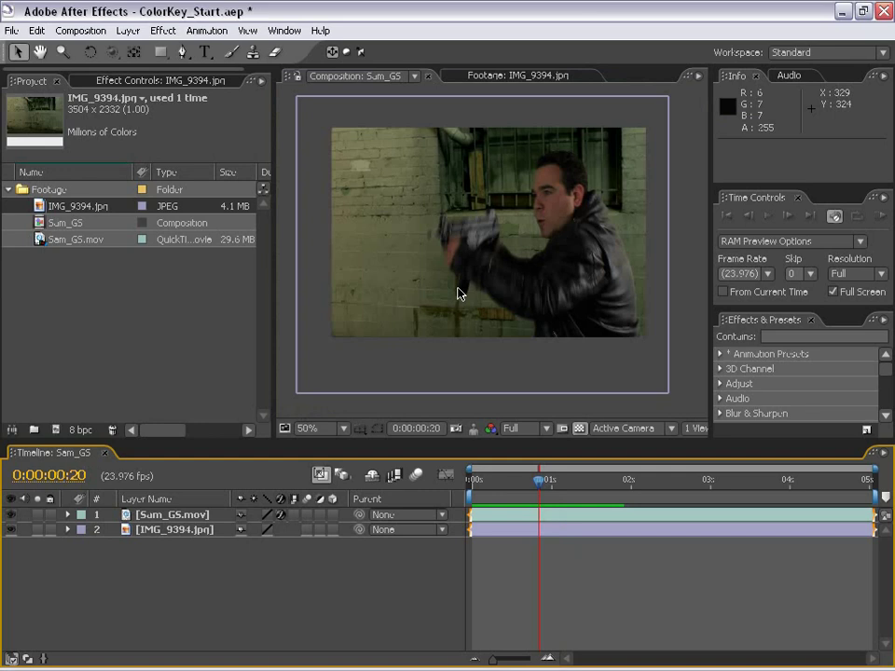
# Apply the Simple Choker effect to the Sam_GS.mov layer and set its Choke Matte to 0.75
pyautogui.click(371, 515)
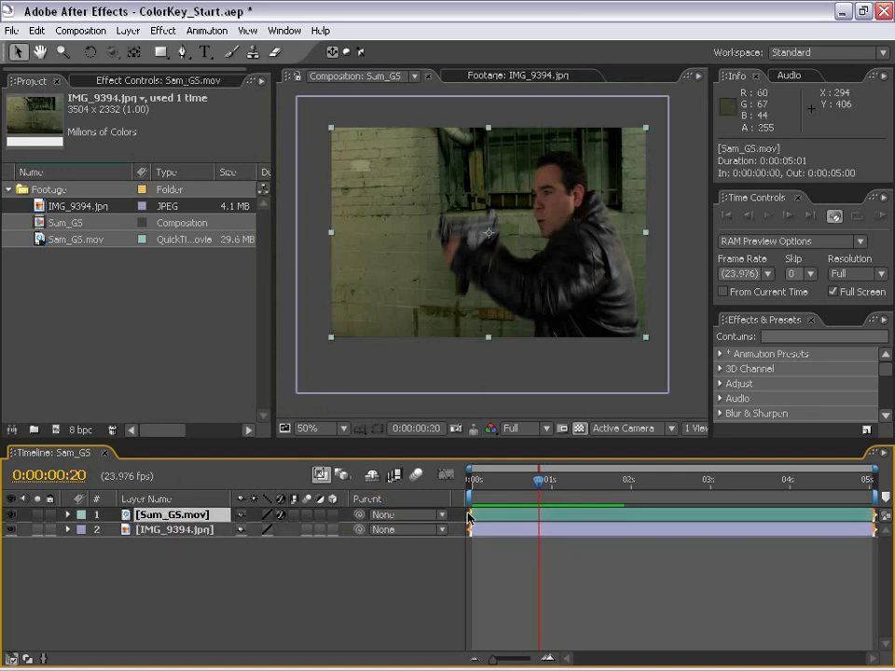
pyautogui.click(163, 30)
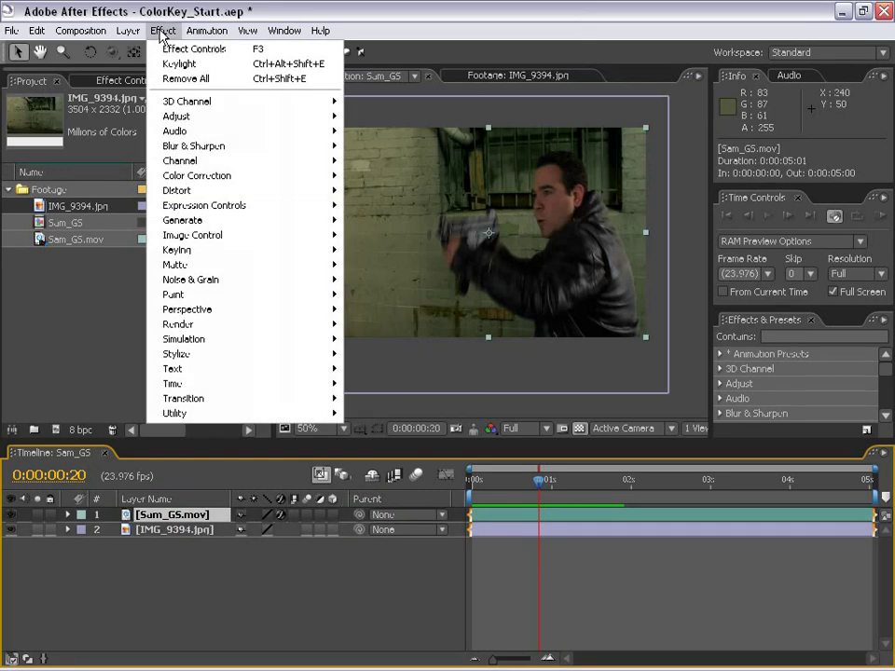
pyautogui.moveTo(242, 264)
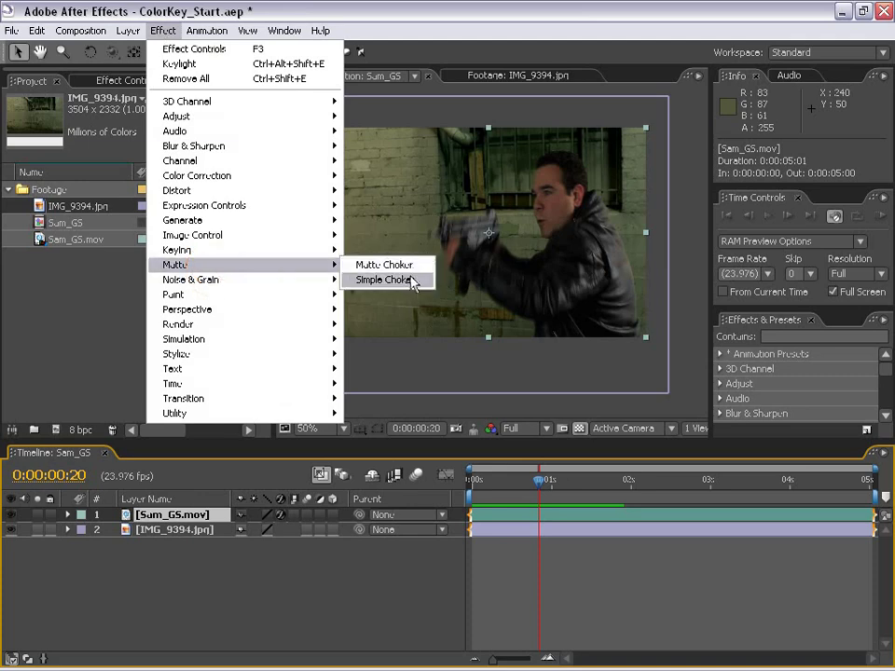
pyautogui.click(384, 279)
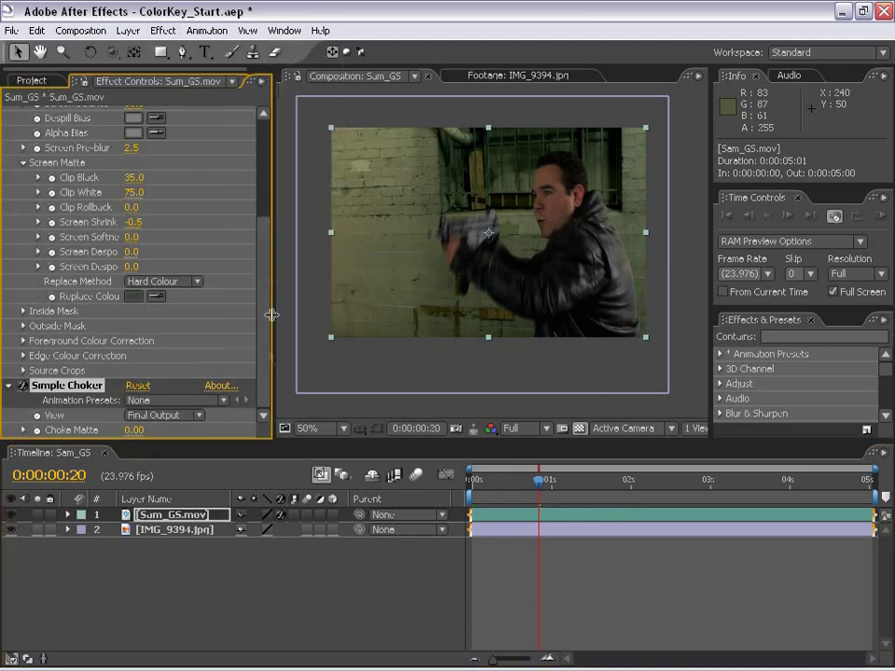
pyautogui.click(133, 430)
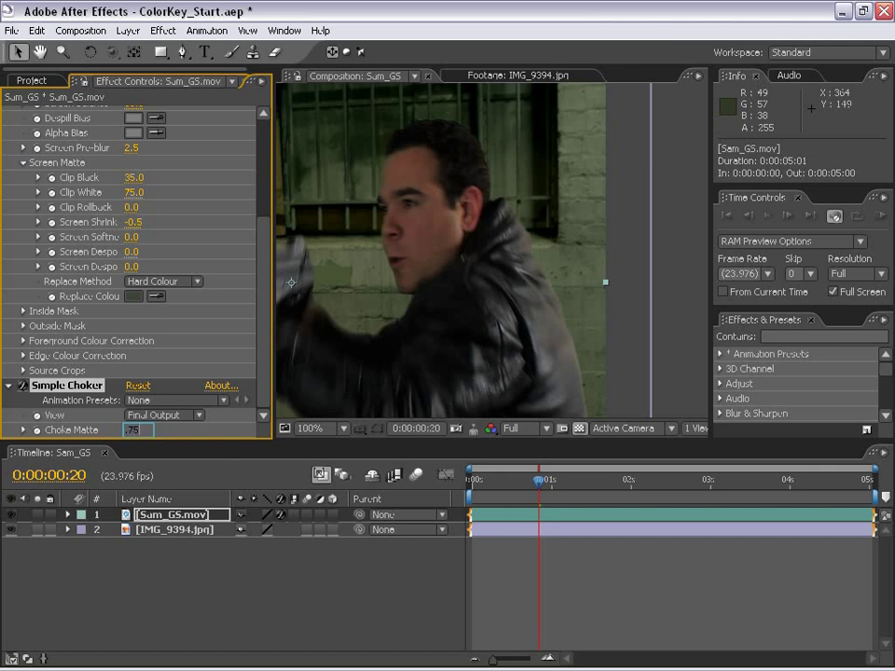
pyautogui.press('Return')
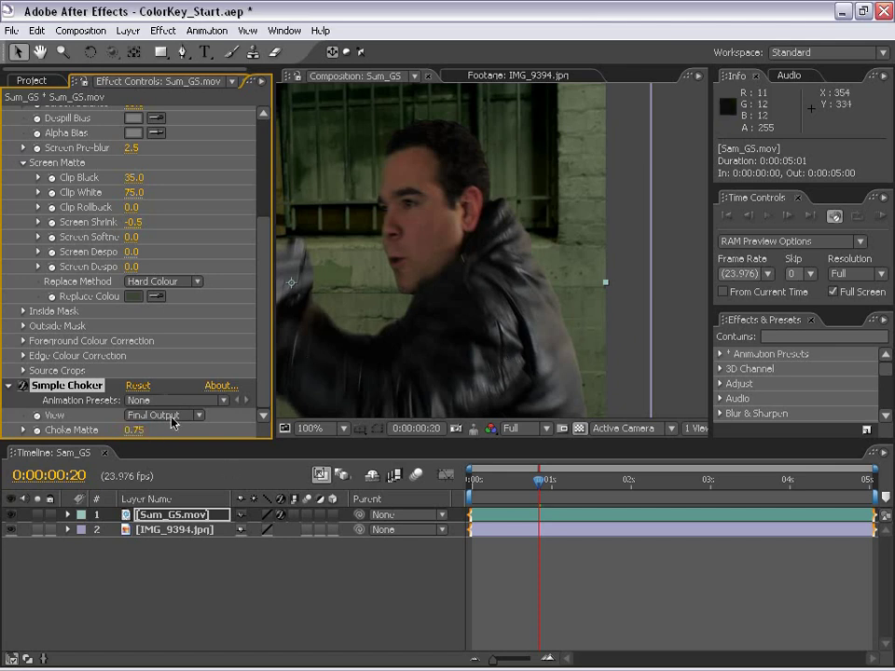
# Try a Choke Matte of 1.5 and compare the actor's edges with the Simple Choker off and on
pyautogui.click(137, 430)
pyautogui.write('1.5')
pyautogui.press('Return')
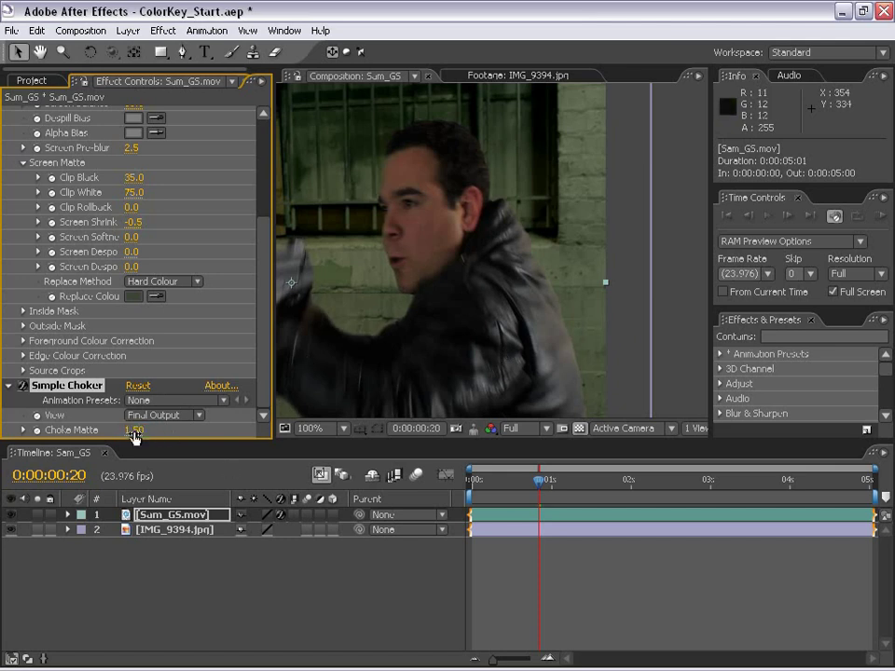
pyautogui.press('h')
pyautogui.moveTo(337, 341); pyautogui.dragTo(441, 311)
pyautogui.scroll(1, 420, 311)
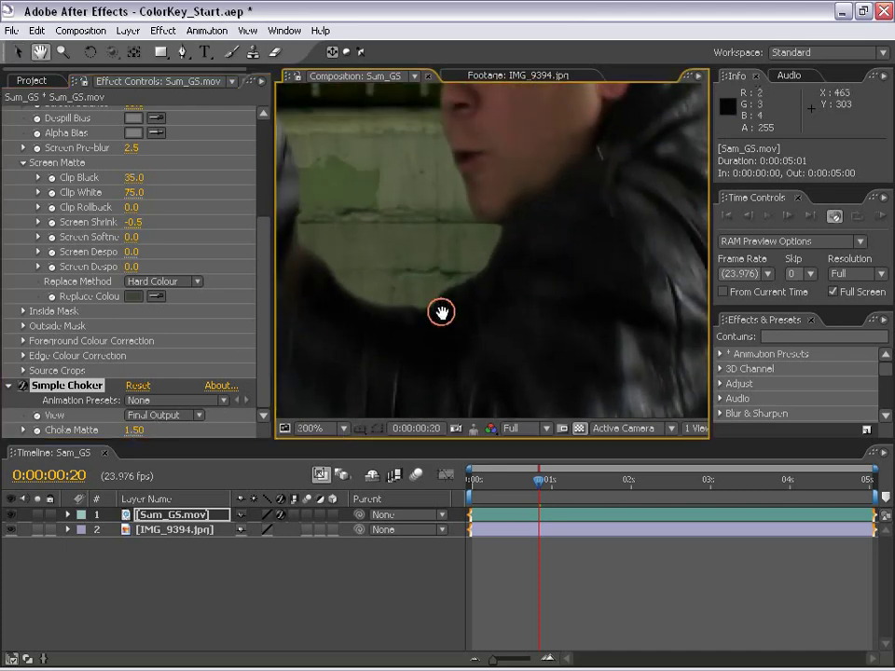
pyautogui.click(23, 386)
pyautogui.click(23, 386)
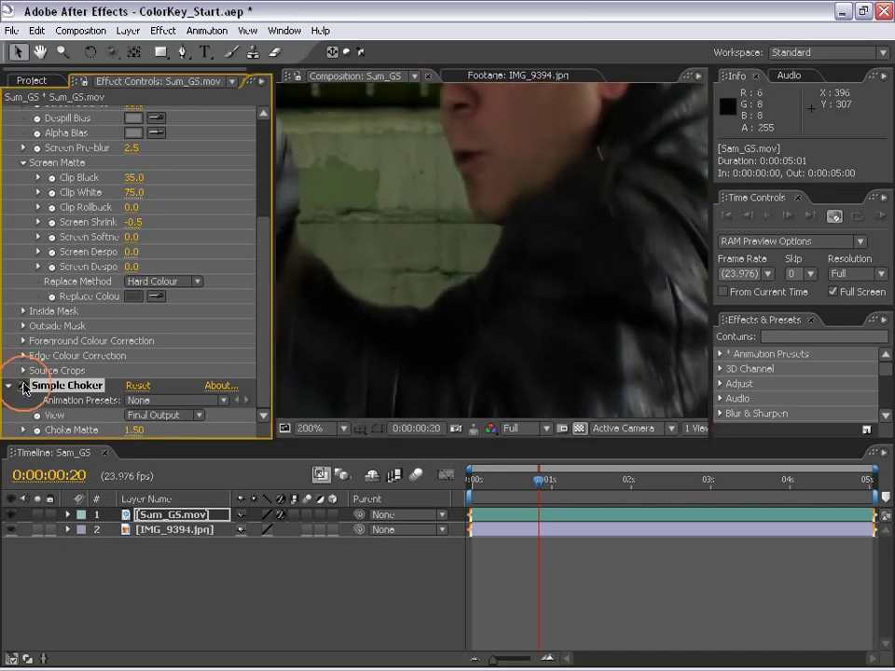
pyautogui.click(24, 386)
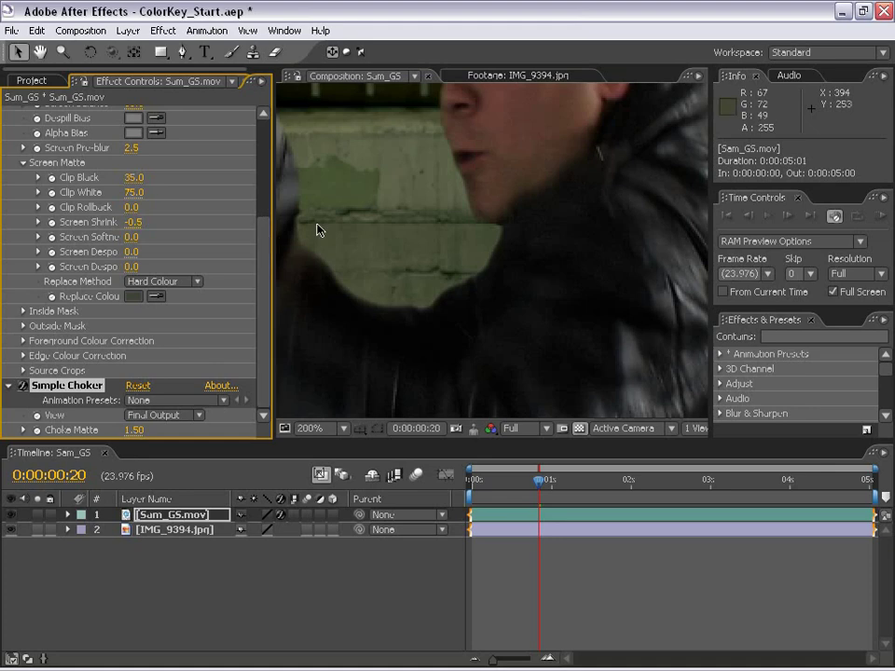
pyautogui.moveTo(315, 225); pyautogui.dragTo(477, 252)
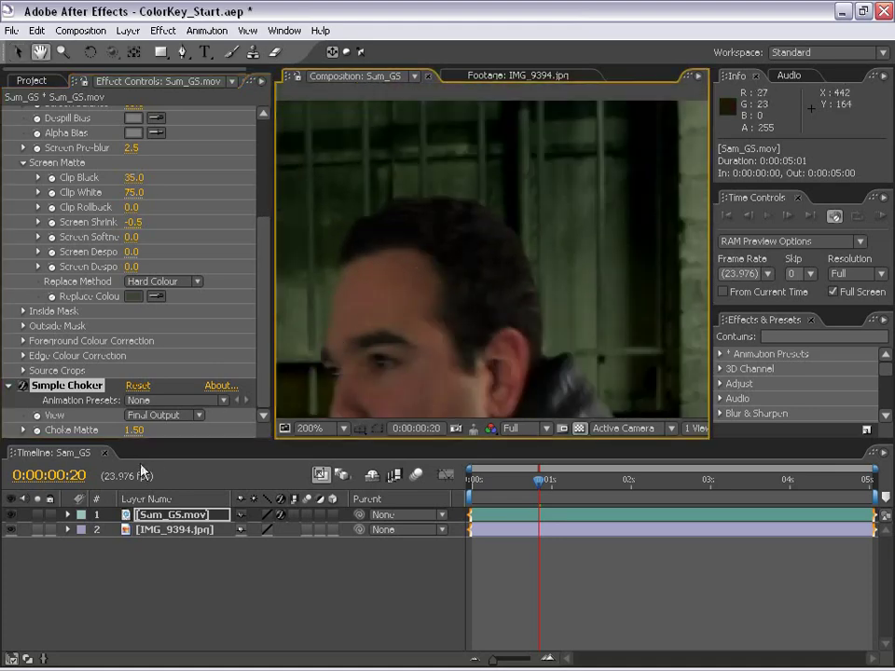
# Set the Simple Choker's Choke Matte to 1 and inspect the edges around the head and shoulders
pyautogui.click(132, 430)
pyautogui.write('1')
pyautogui.press('Return')
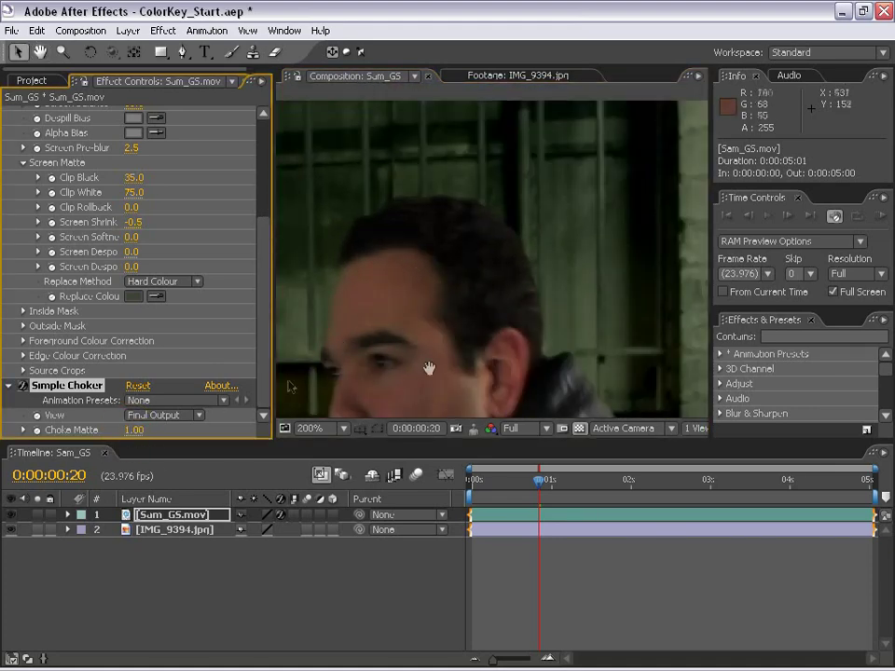
pyautogui.moveTo(426, 365); pyautogui.dragTo(506, 200)
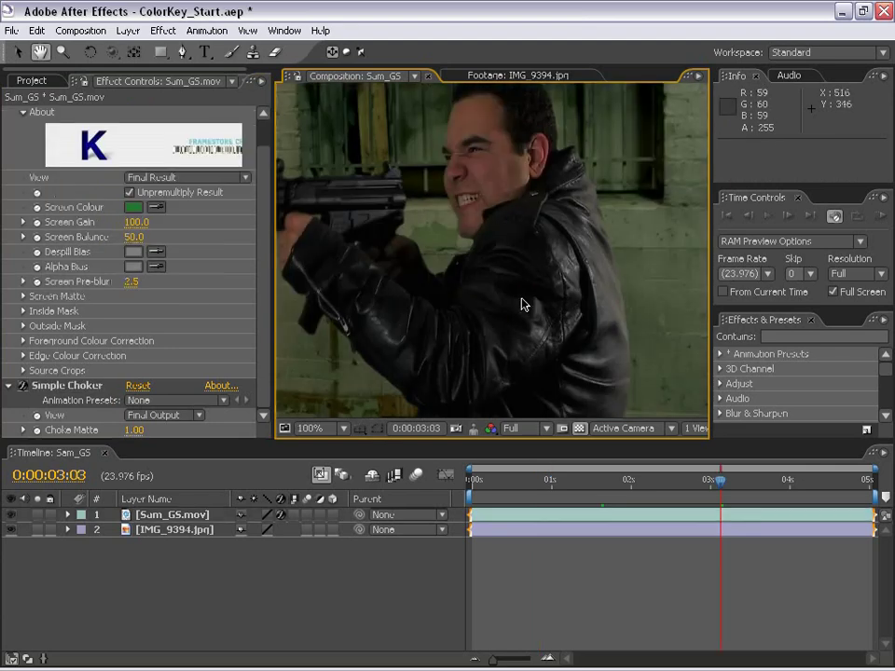
# Examine the composite at 0:00:03:03, comparing the actor's tones and edges with the brick wall background
pyautogui.scroll(-2, 479, 299)
pyautogui.moveTo(478, 298); pyautogui.dragTo(511, 251)
pyautogui.hotkey('ctrl', 'z')
pyautogui.click(165, 531)
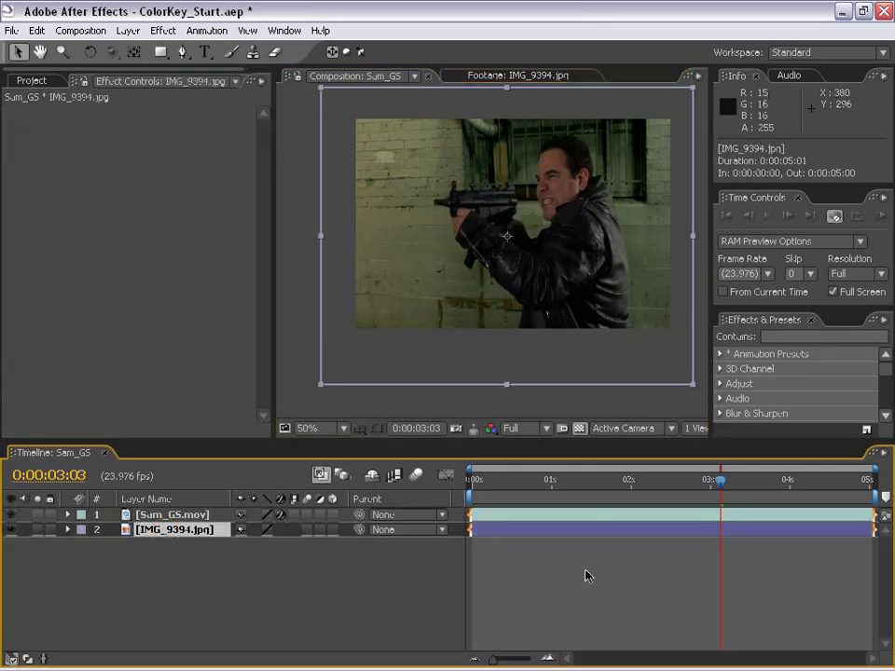
pyautogui.moveTo(545, 251); pyautogui.dragTo(533, 282)
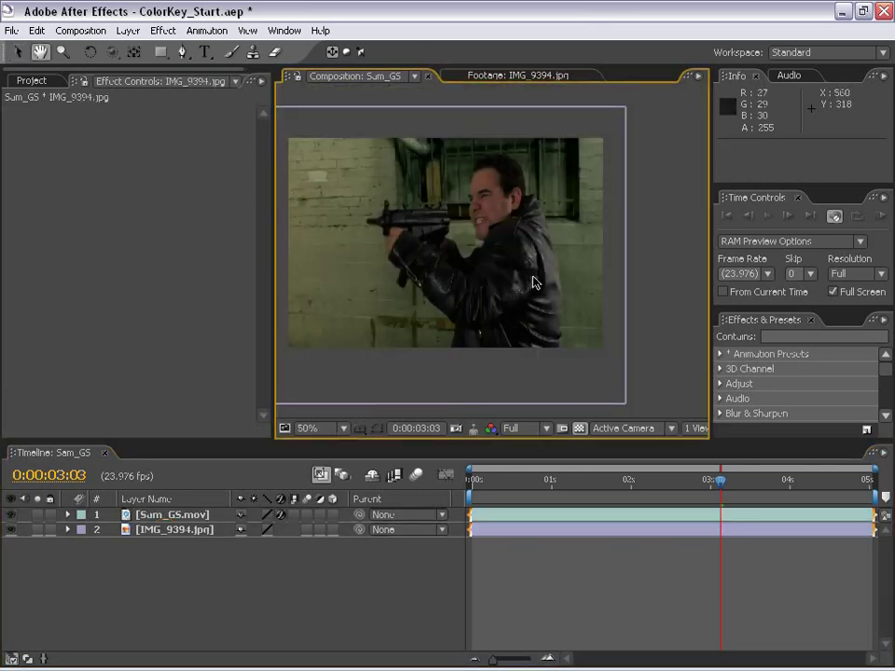
pyautogui.press('.')
pyautogui.moveTo(529, 233); pyautogui.dragTo(486, 284)
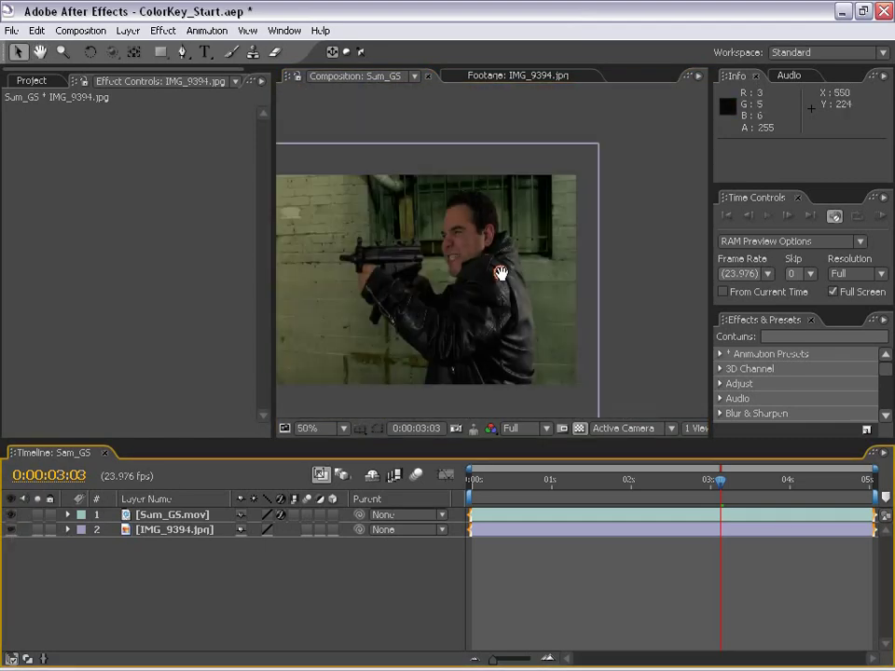
pyautogui.moveTo(501, 273); pyautogui.dragTo(549, 176)
pyautogui.click(616, 580)
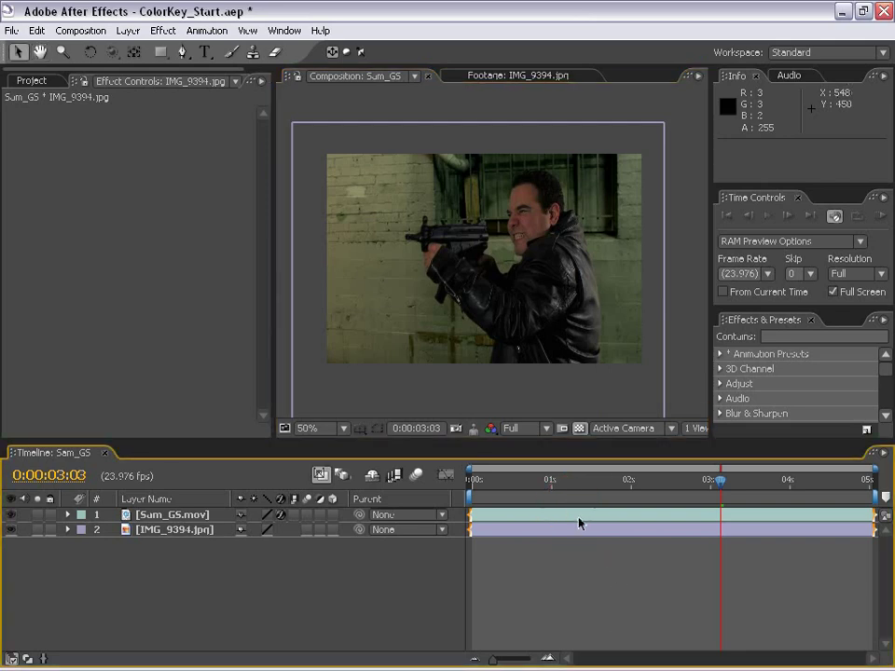
# Apply the Levels colour correction effect to the Sam_GS.mov layer
pyautogui.click(527, 512)
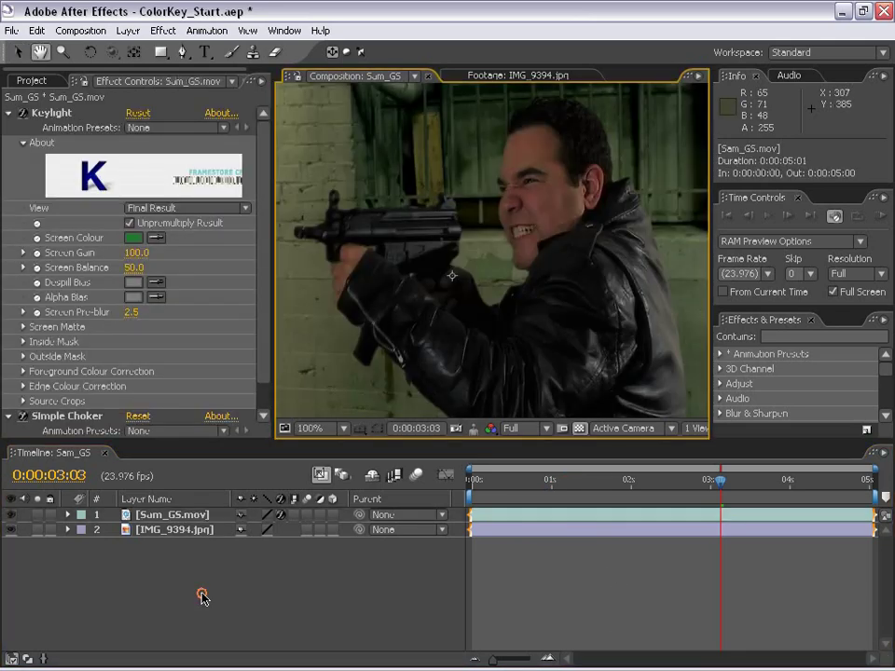
pyautogui.click(180, 518)
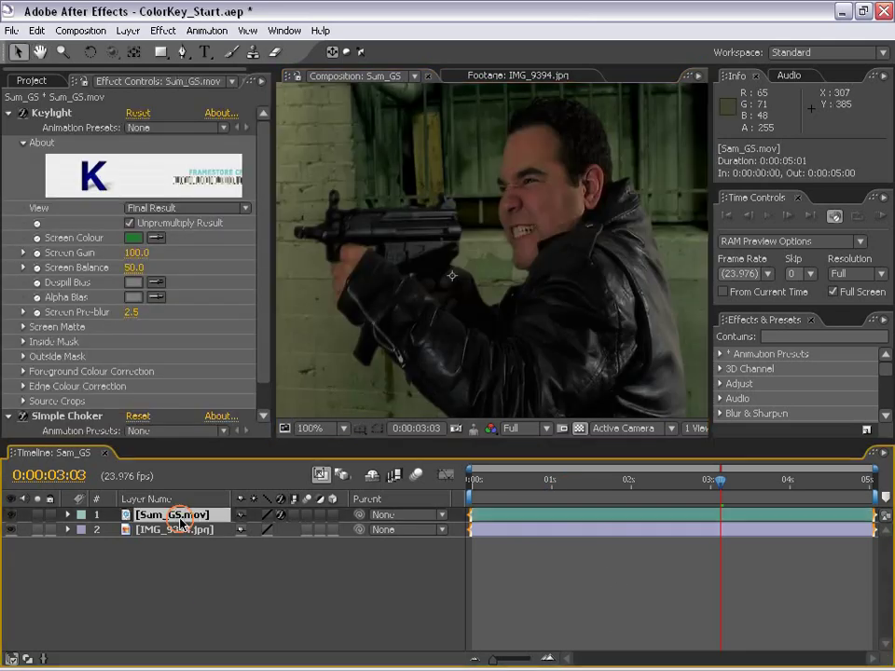
pyautogui.click(164, 31)
pyautogui.moveTo(197, 176)
pyautogui.click(369, 458)
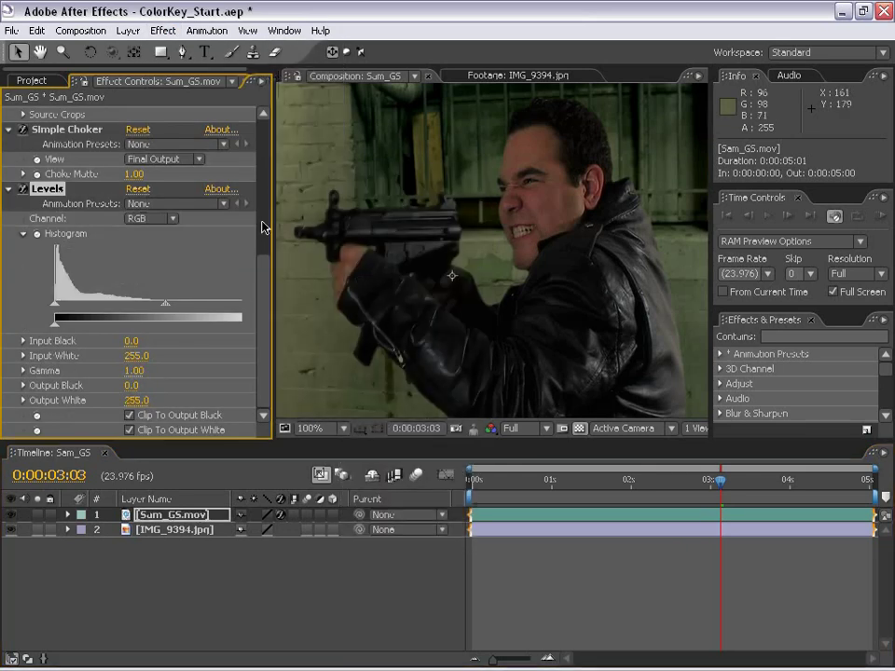
# Widen the effect settings area and examine the actor against the wall at 100% magnification
pyautogui.moveTo(276, 280); pyautogui.dragTo(291, 280)
pyautogui.scroll(-1, 498, 242)
pyautogui.press('space')
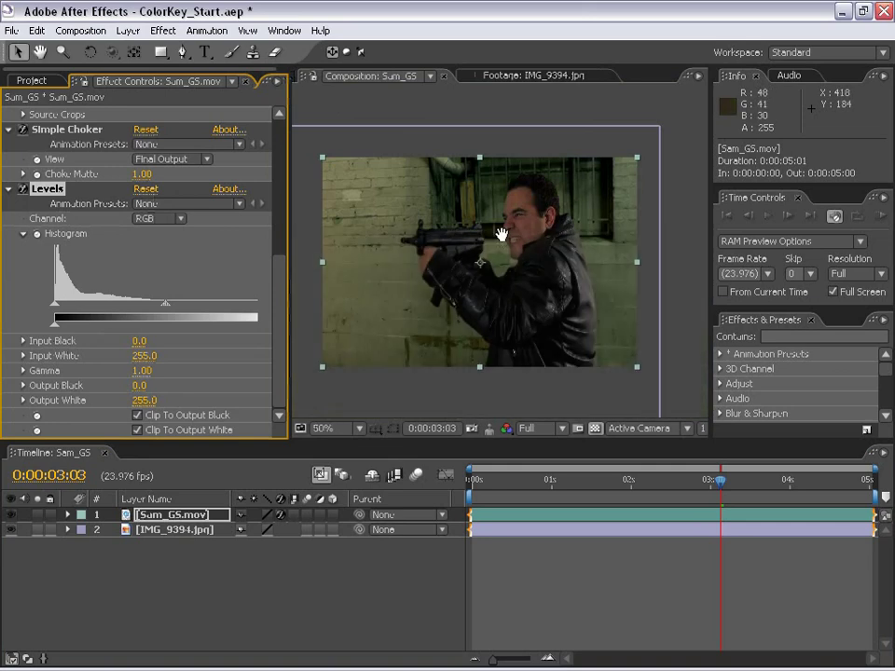
pyautogui.scroll(1, 508, 235)
pyautogui.moveTo(537, 241); pyautogui.dragTo(506, 254)
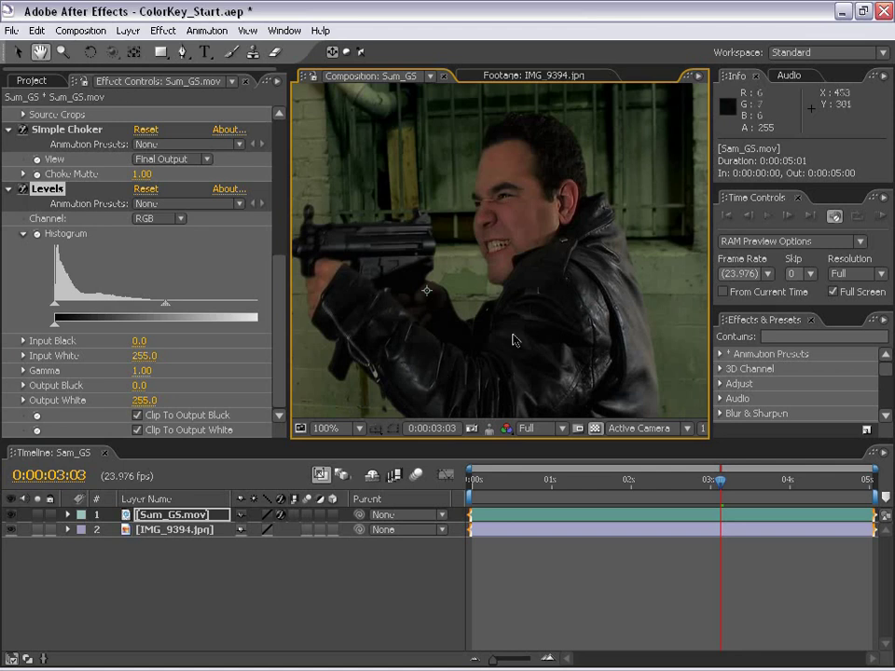
# Set the Red channel's Input Black in Levels to 14 and compare the actor's dark tones with the wall
pyautogui.moveTo(449, 171); pyautogui.dragTo(489, 306)
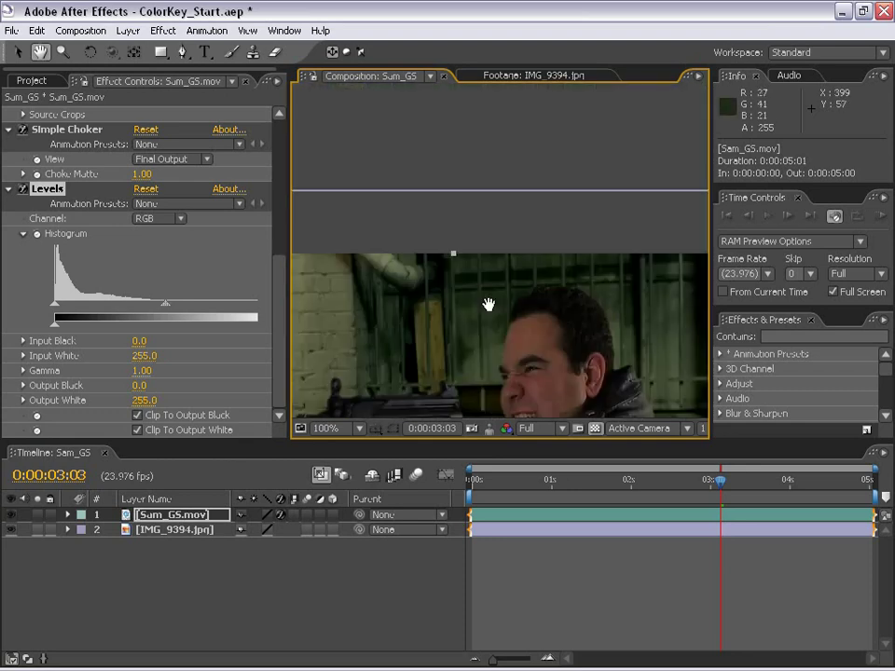
pyautogui.moveTo(485, 365); pyautogui.dragTo(457, 219)
pyautogui.moveTo(580, 317); pyautogui.dragTo(554, 288)
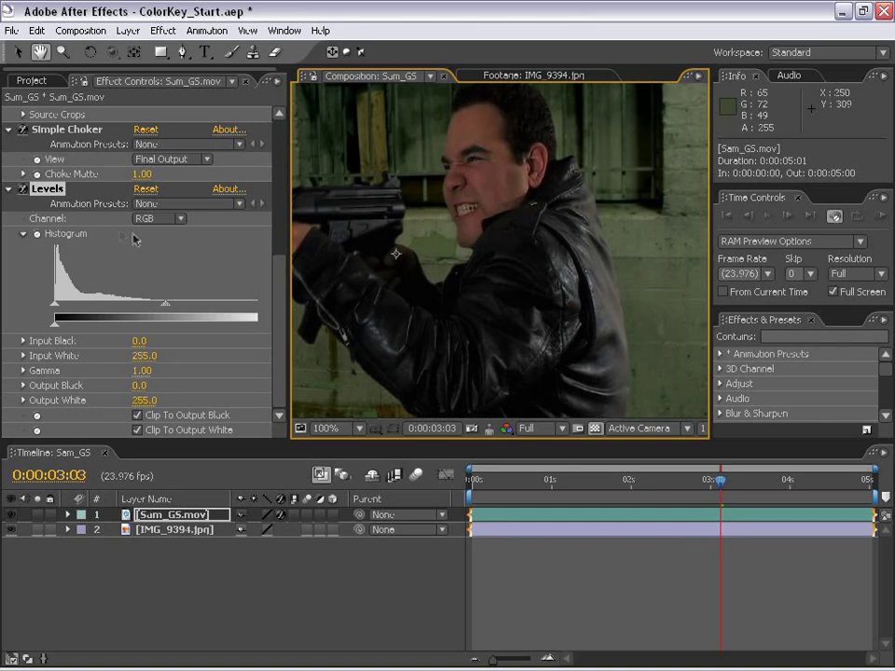
pyautogui.click(159, 218)
pyautogui.click(158, 237)
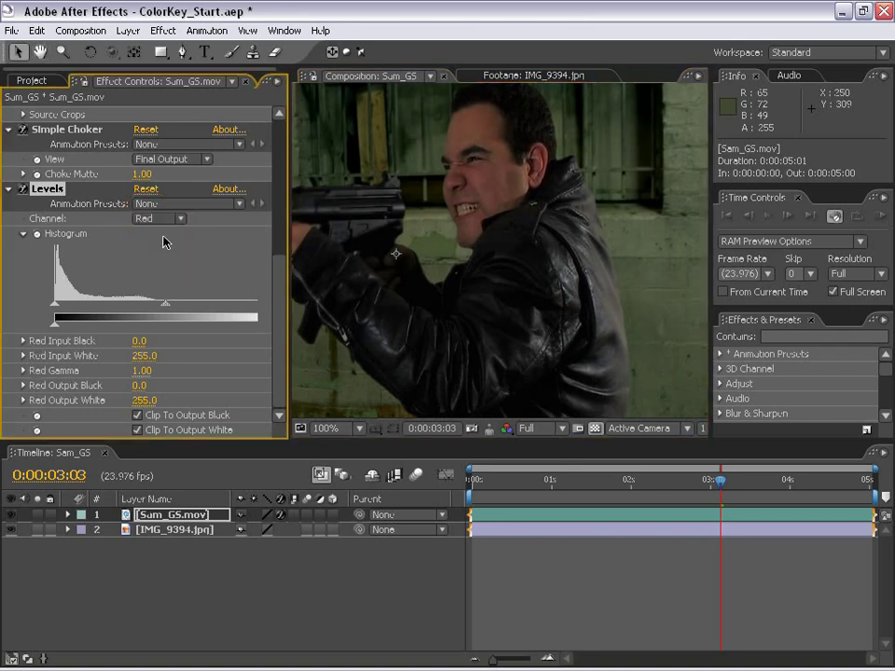
pyautogui.moveTo(54, 306); pyautogui.dragTo(75, 308)
pyautogui.press('space')
pyautogui.moveTo(508, 327); pyautogui.dragTo(536, 336)
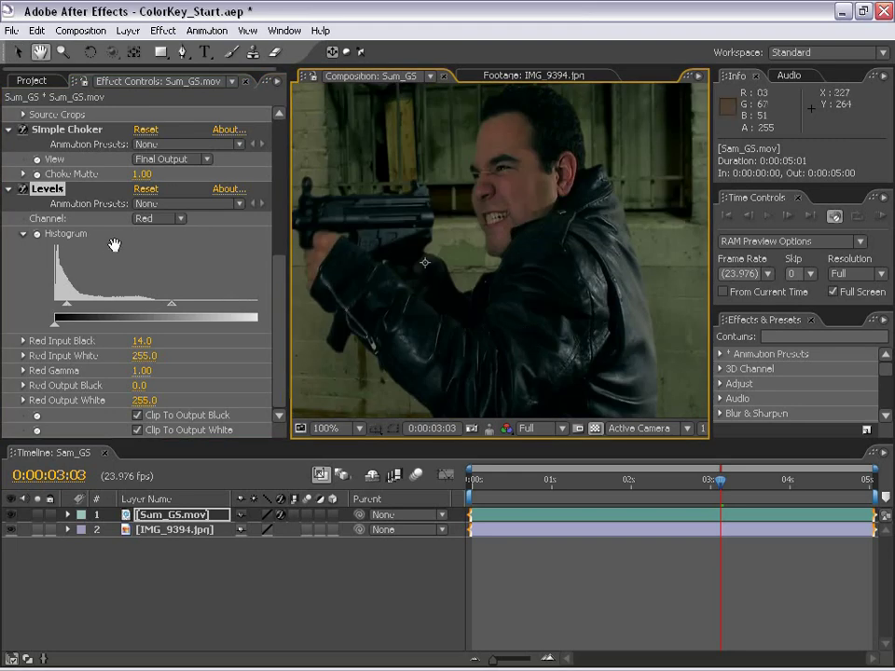
# Switch Levels to the Blue channel and examine the jacket's highlights and edge against the wall at up to 200% magnification
pyautogui.click(154, 218)
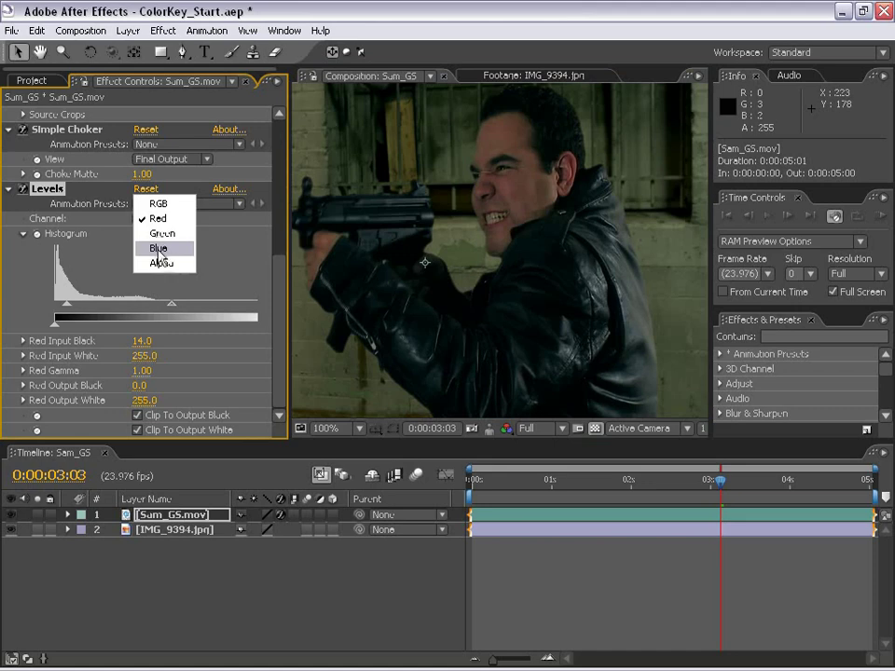
pyautogui.click(159, 249)
pyautogui.scroll(2, 593, 308)
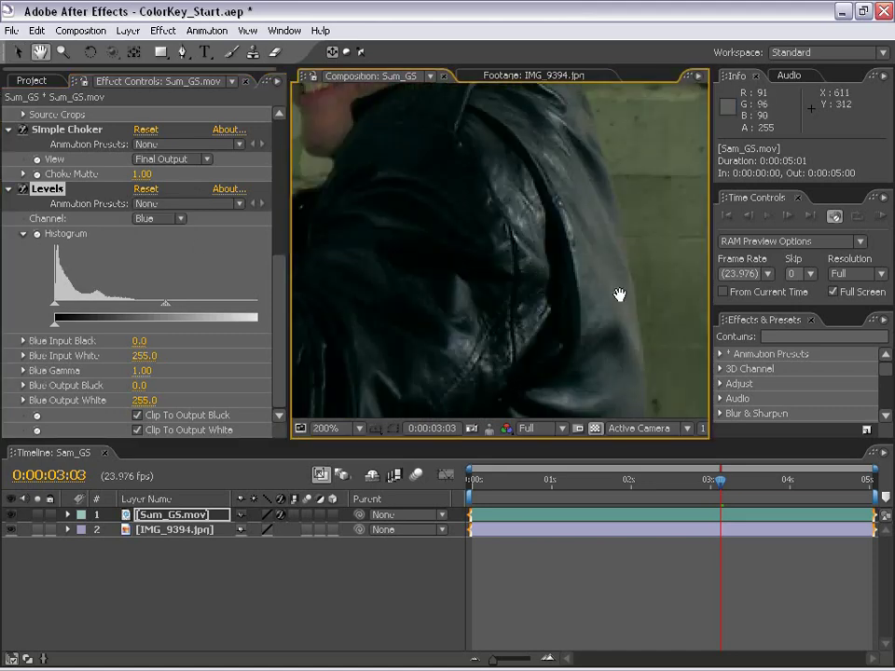
pyautogui.moveTo(619, 294); pyautogui.dragTo(504, 294)
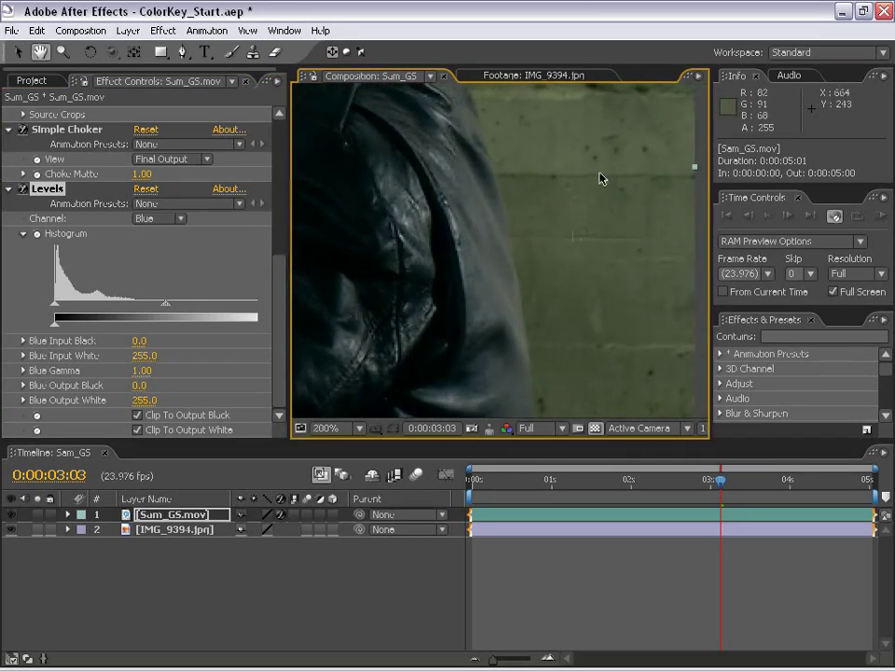
pyautogui.scroll(-4, 601, 179)
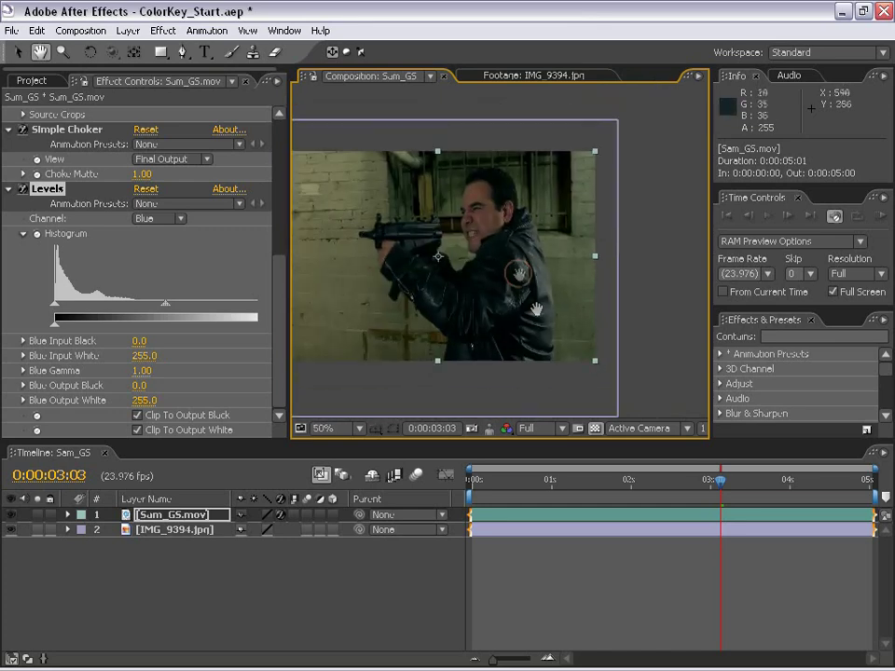
pyautogui.scroll(1, 547, 306)
pyautogui.moveTo(432, 186); pyautogui.dragTo(366, 235)
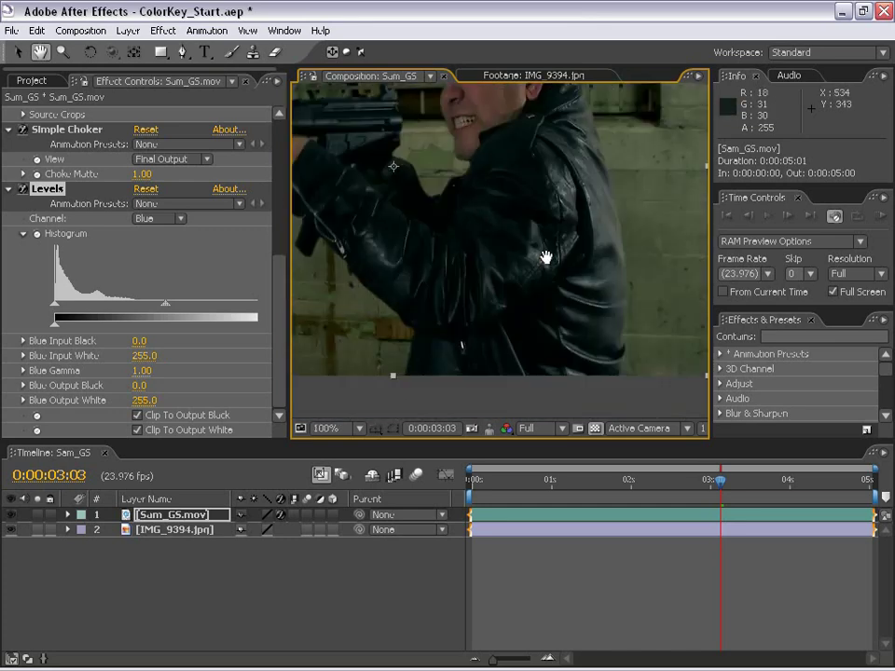
pyautogui.scroll(1, 465, 279)
pyautogui.moveTo(434, 288); pyautogui.dragTo(535, 298)
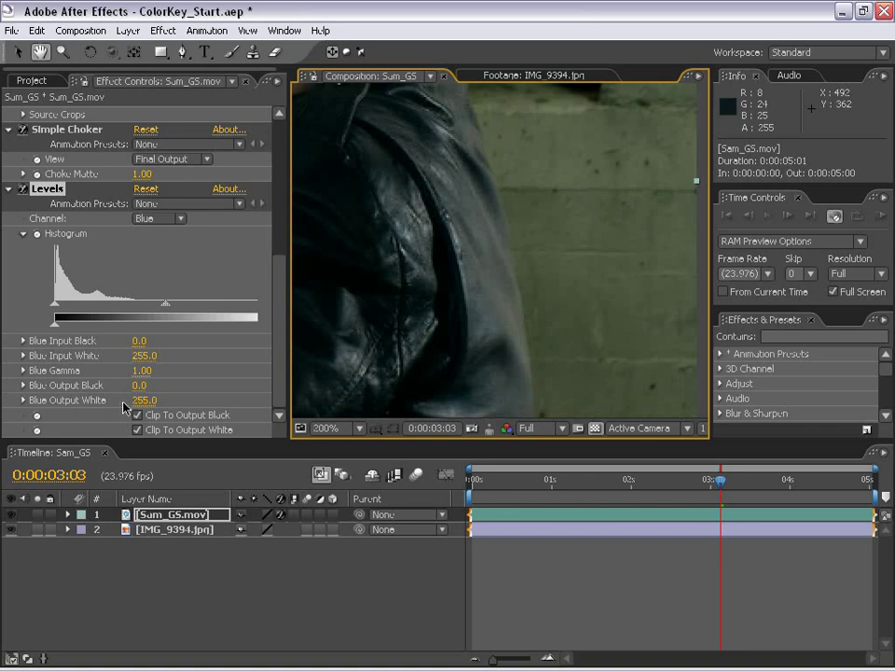
# Lower the Blue Output White in Levels to 194 and check the actor's colour against the wall
pyautogui.moveTo(291, 355); pyautogui.dragTo(348, 356)
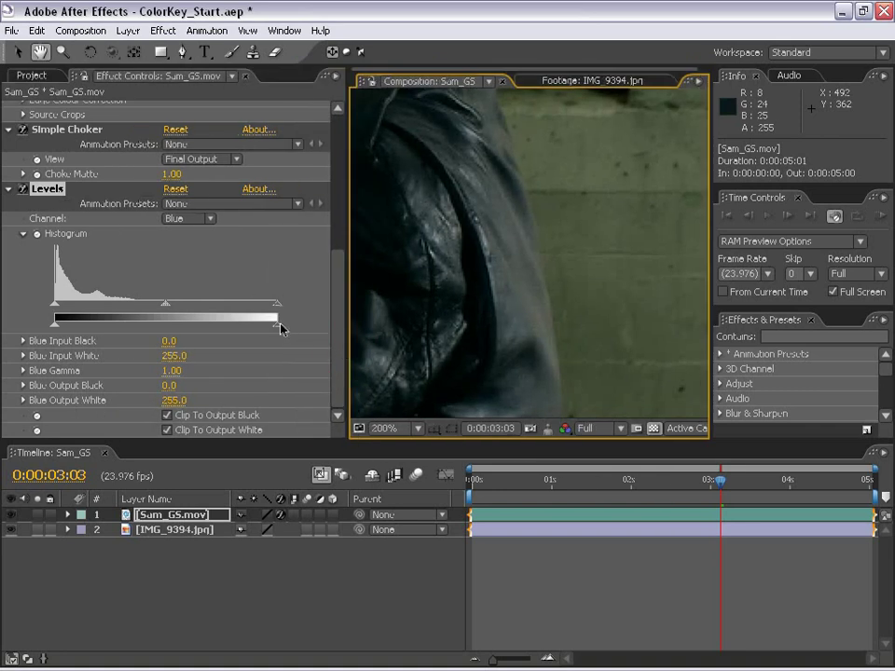
pyautogui.moveTo(282, 325); pyautogui.dragTo(184, 328)
pyautogui.scroll(-1, 562, 280)
pyautogui.scroll(-1, 493, 294)
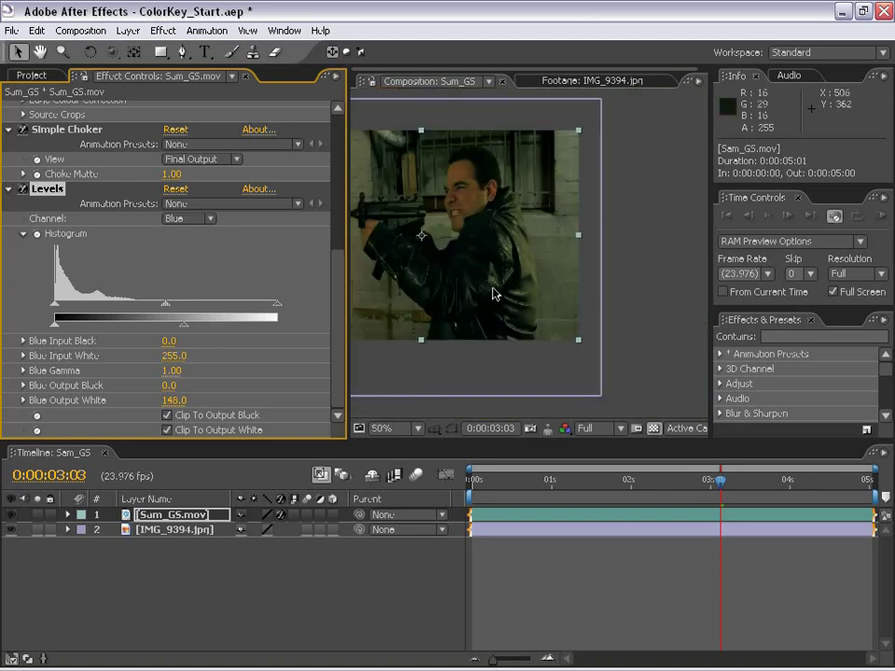
pyautogui.scroll(1, 475, 290)
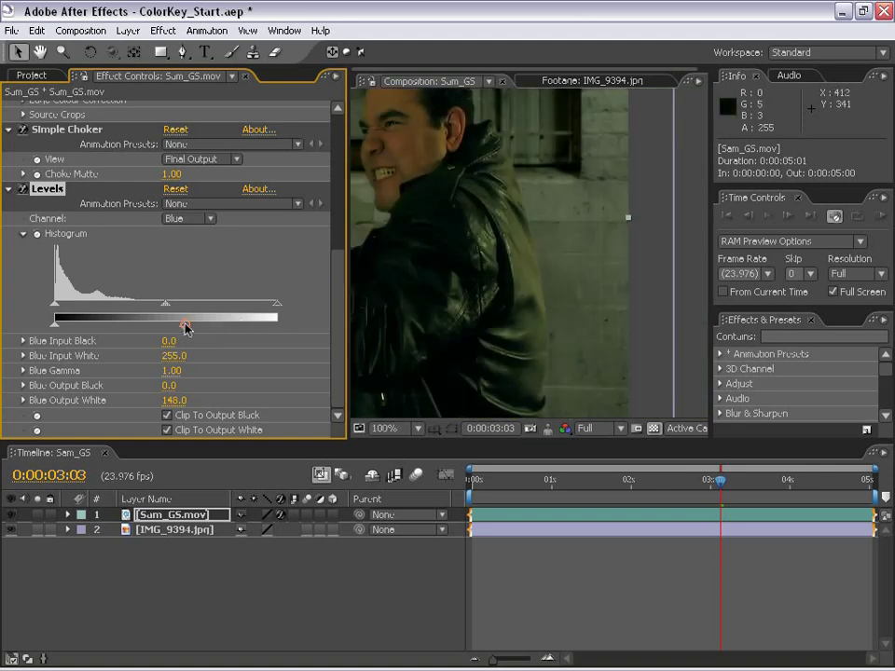
pyautogui.moveTo(183, 325); pyautogui.dragTo(223, 328)
pyautogui.scroll(-1, 472, 321)
pyautogui.moveTo(472, 283); pyautogui.dragTo(602, 317)
pyautogui.scroll(1, 565, 330)
pyautogui.scroll(-1, 550, 306)
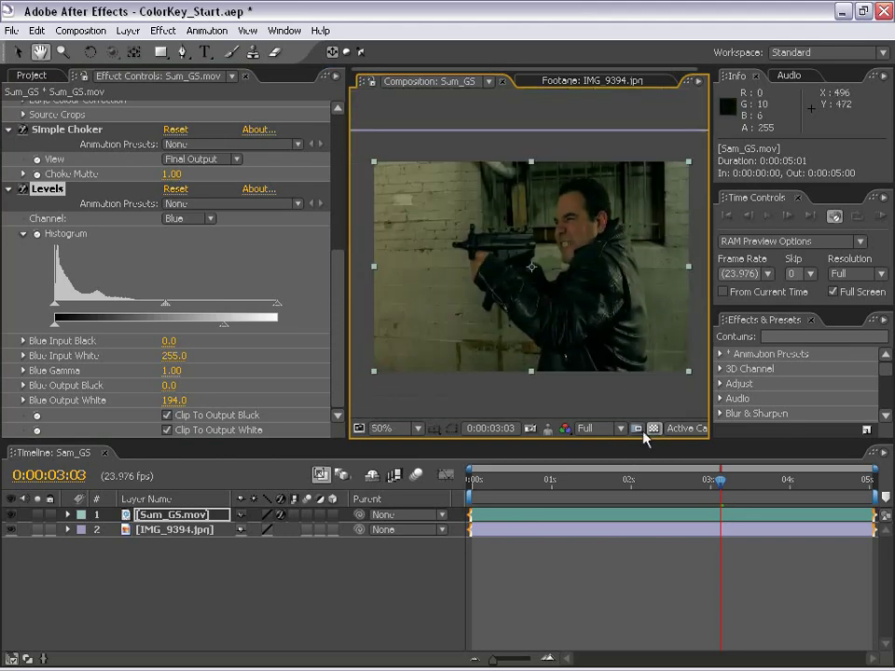
# Enlarge the composition view, turn on pixel aspect ratio correction and maximise the viewer at 100% magnification
pyautogui.moveTo(711, 255); pyautogui.dragTo(777, 373)
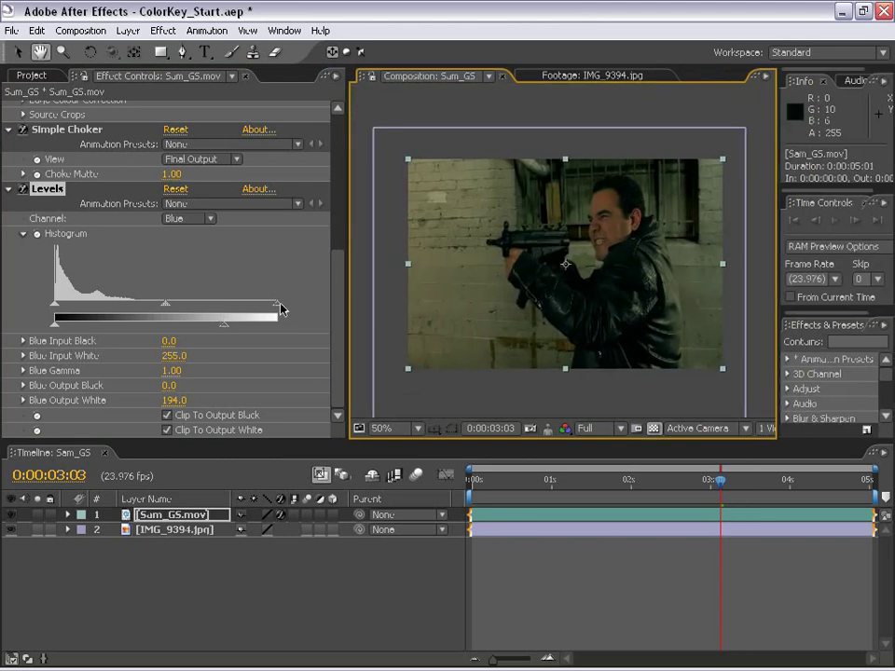
pyautogui.moveTo(345, 307); pyautogui.dragTo(209, 315)
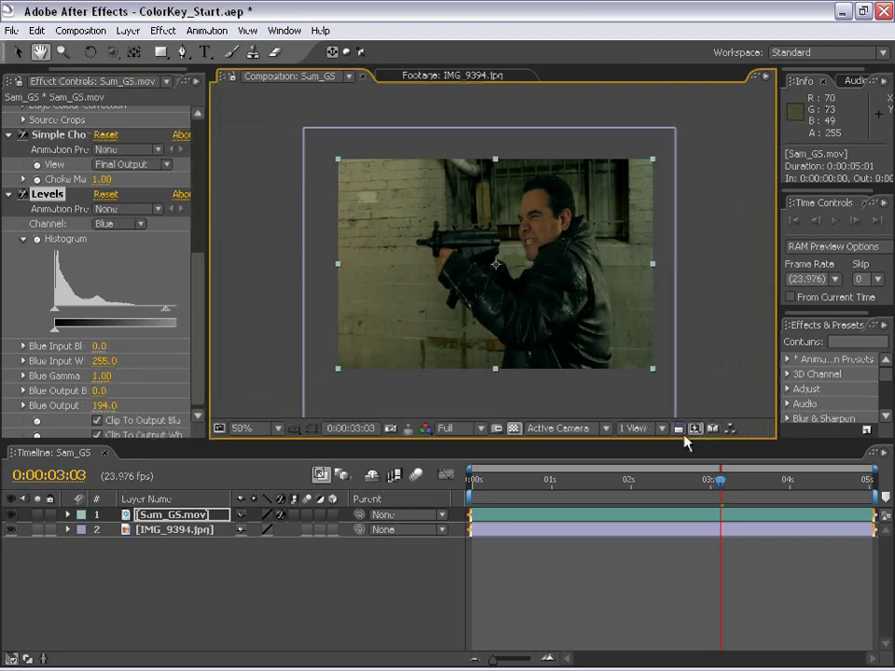
pyautogui.click(679, 429)
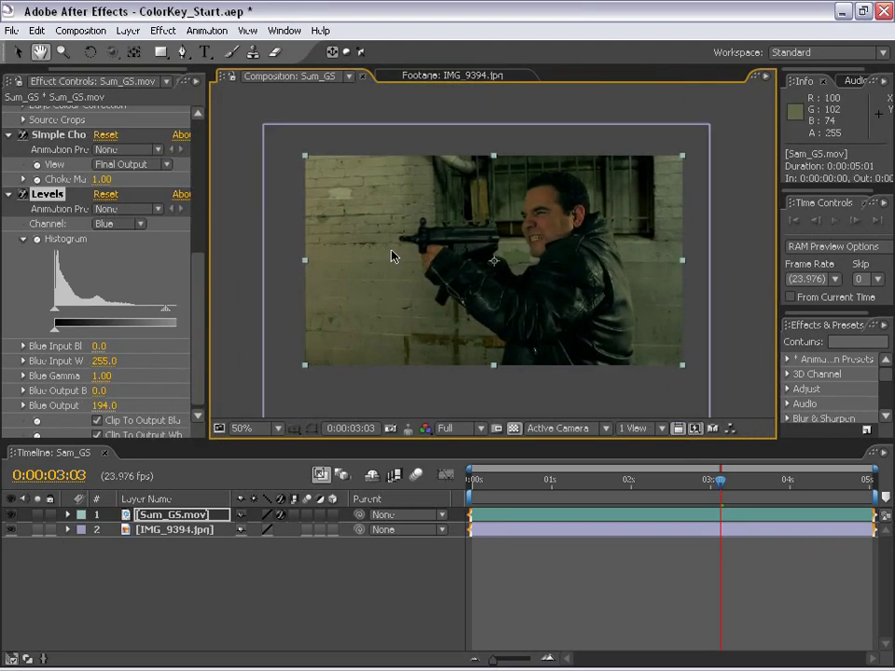
pyautogui.press('`')
pyautogui.press('.')
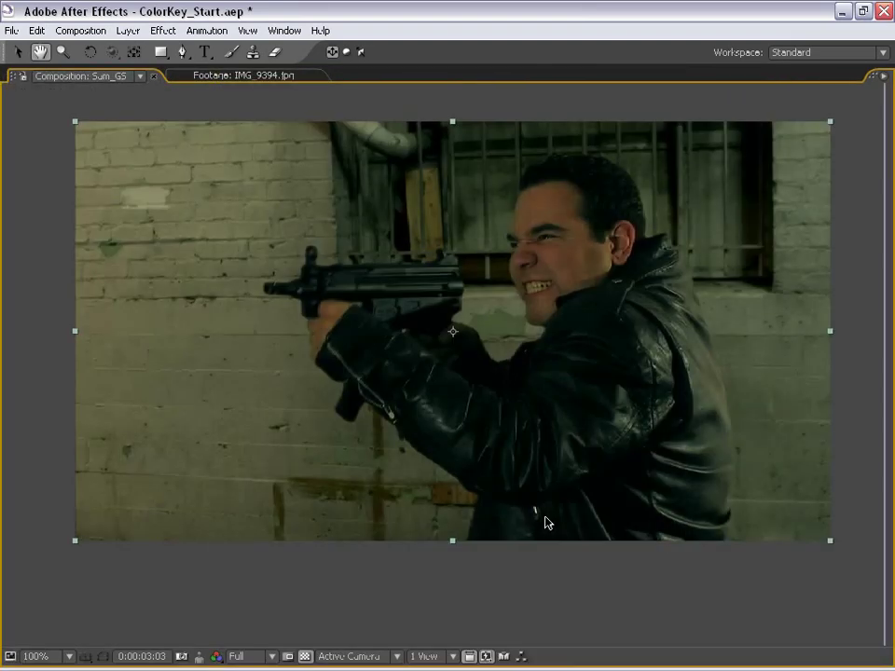